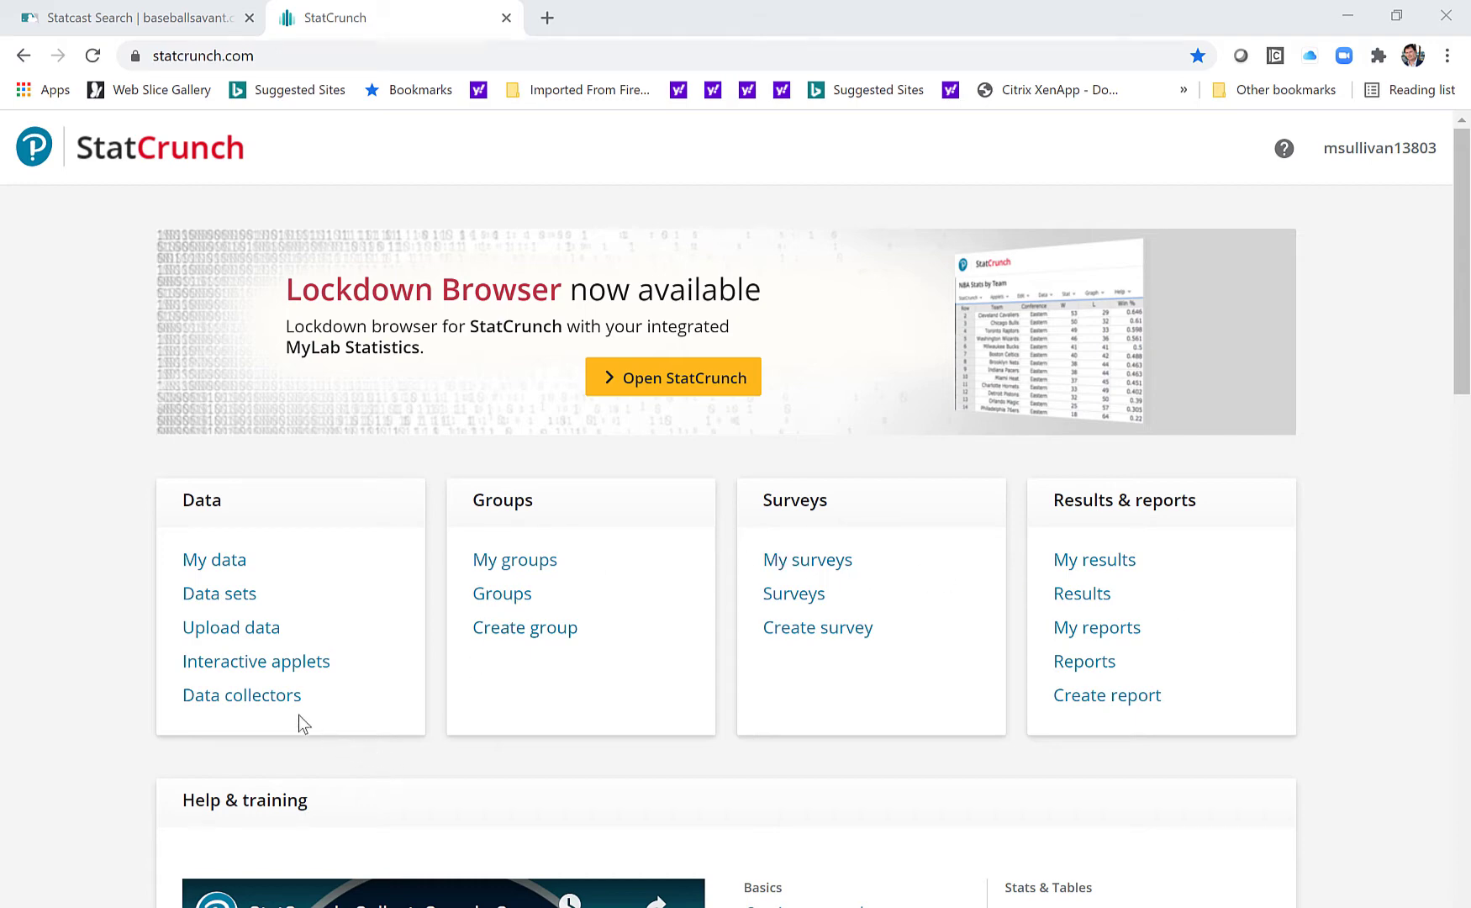
Show the StatCrunchThis data collector page with its installation instructions
{"action": "left_click", "coordinate": [255, 696]}
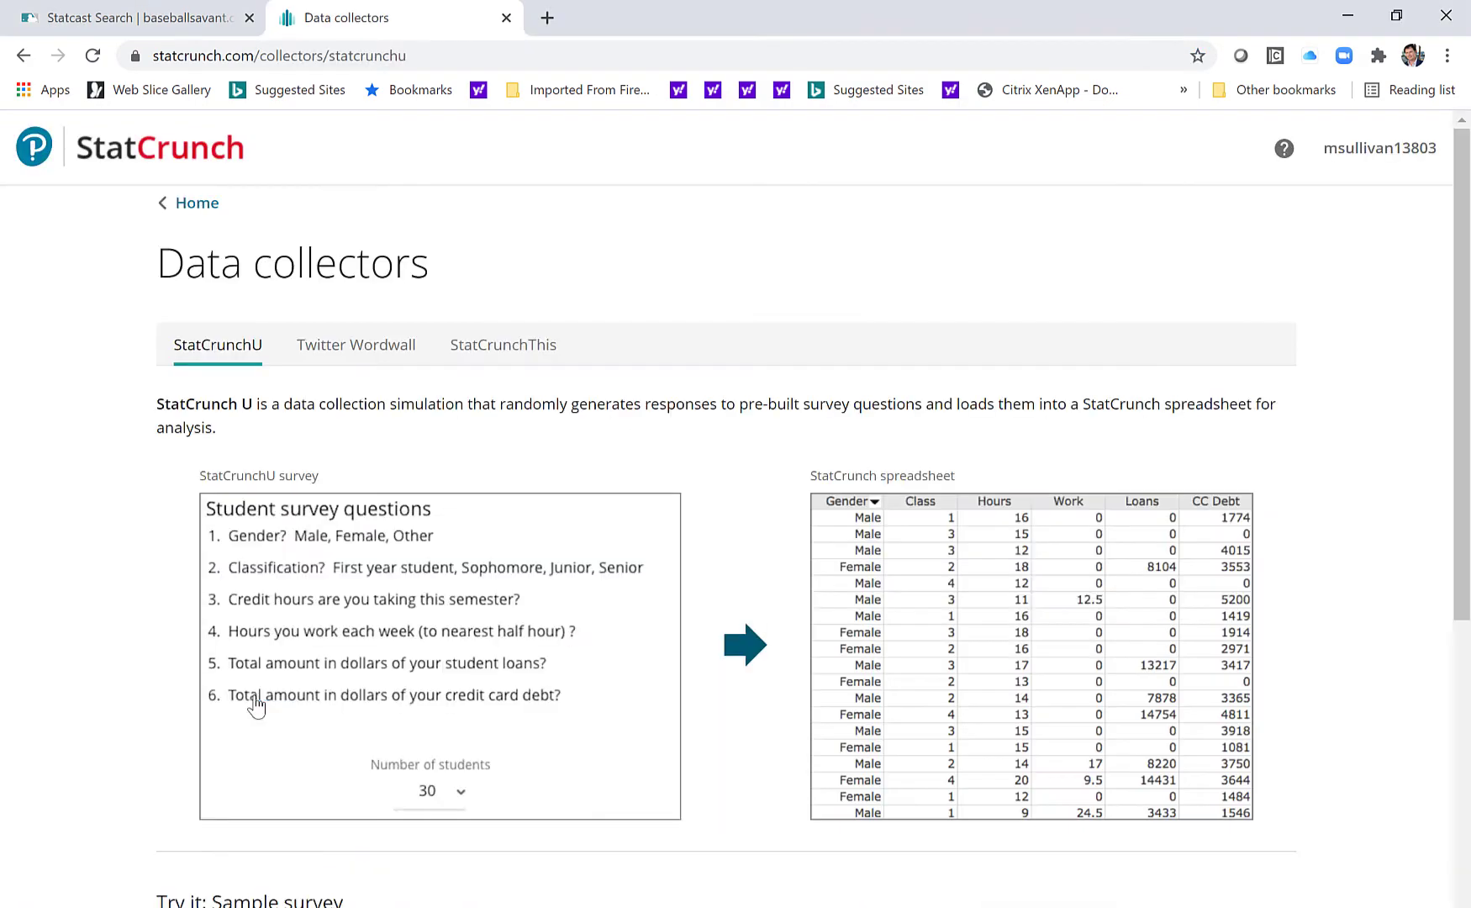
{"action": "left_click", "coordinate": [502, 351]}
{"action": "scroll", "coordinate": [680, 388], "scroll_direction": "down", "scroll_amount": 3}
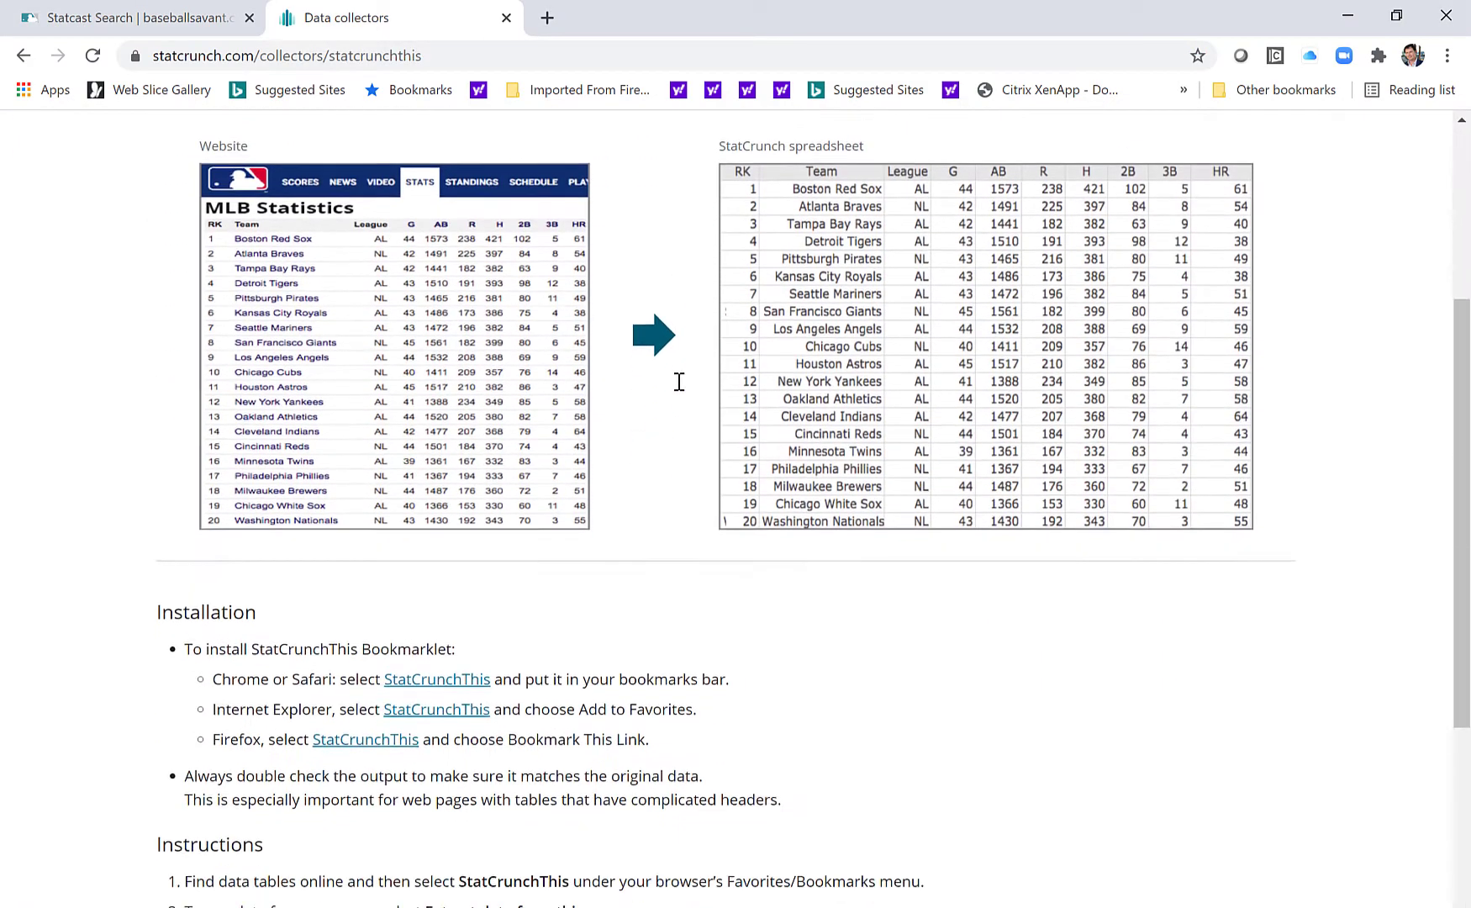
{"action": "scroll", "coordinate": [679, 382], "scroll_direction": "down", "scroll_amount": 2}
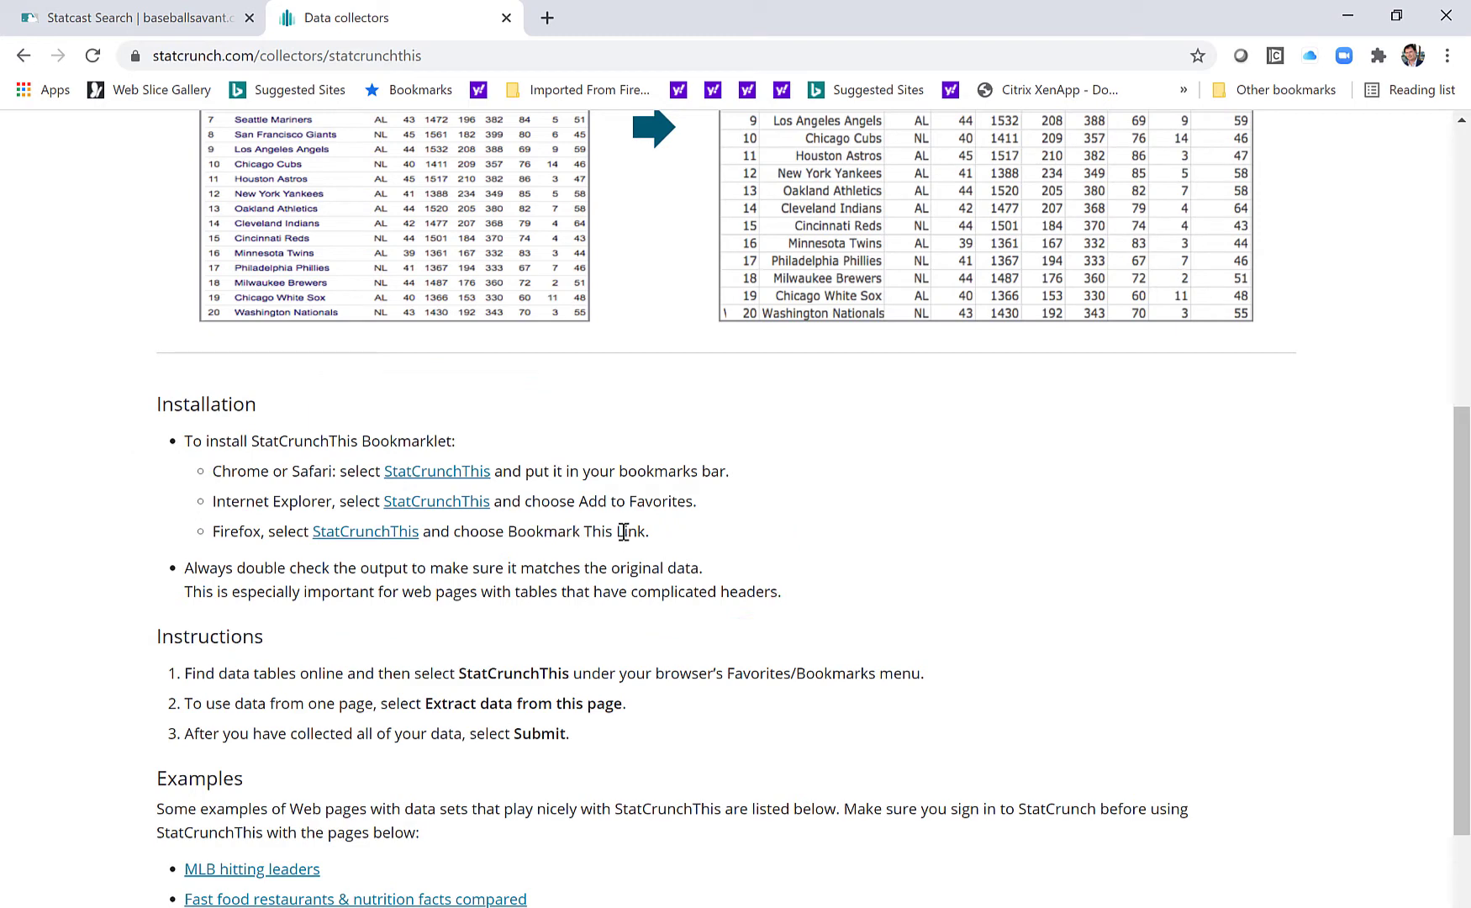
Drag the StatCrunchThis bookmarklet onto the bookmarks bar and return to Statcast Search
{"action": "left_click", "coordinate": [453, 483]}
{"action": "mouse_move", "coordinate": [454, 484]}
{"action": "left_mouse_down"}
{"action": "mouse_move", "coordinate": [561, 165]}
{"action": "mouse_move", "coordinate": [483, 99]}
{"action": "left_mouse_up"}
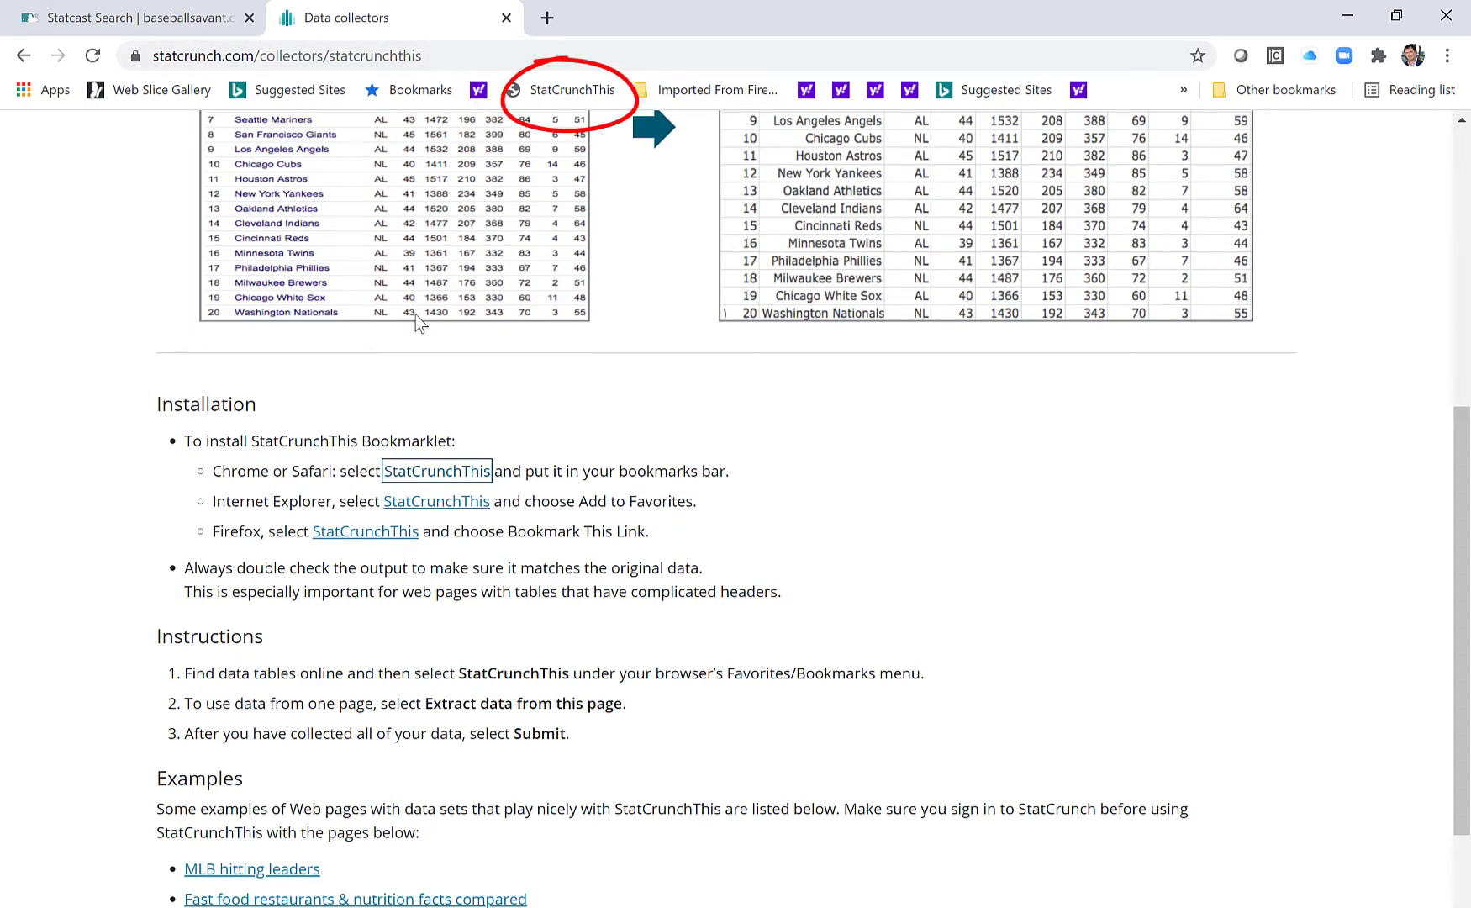
{"action": "left_click", "coordinate": [136, 17]}
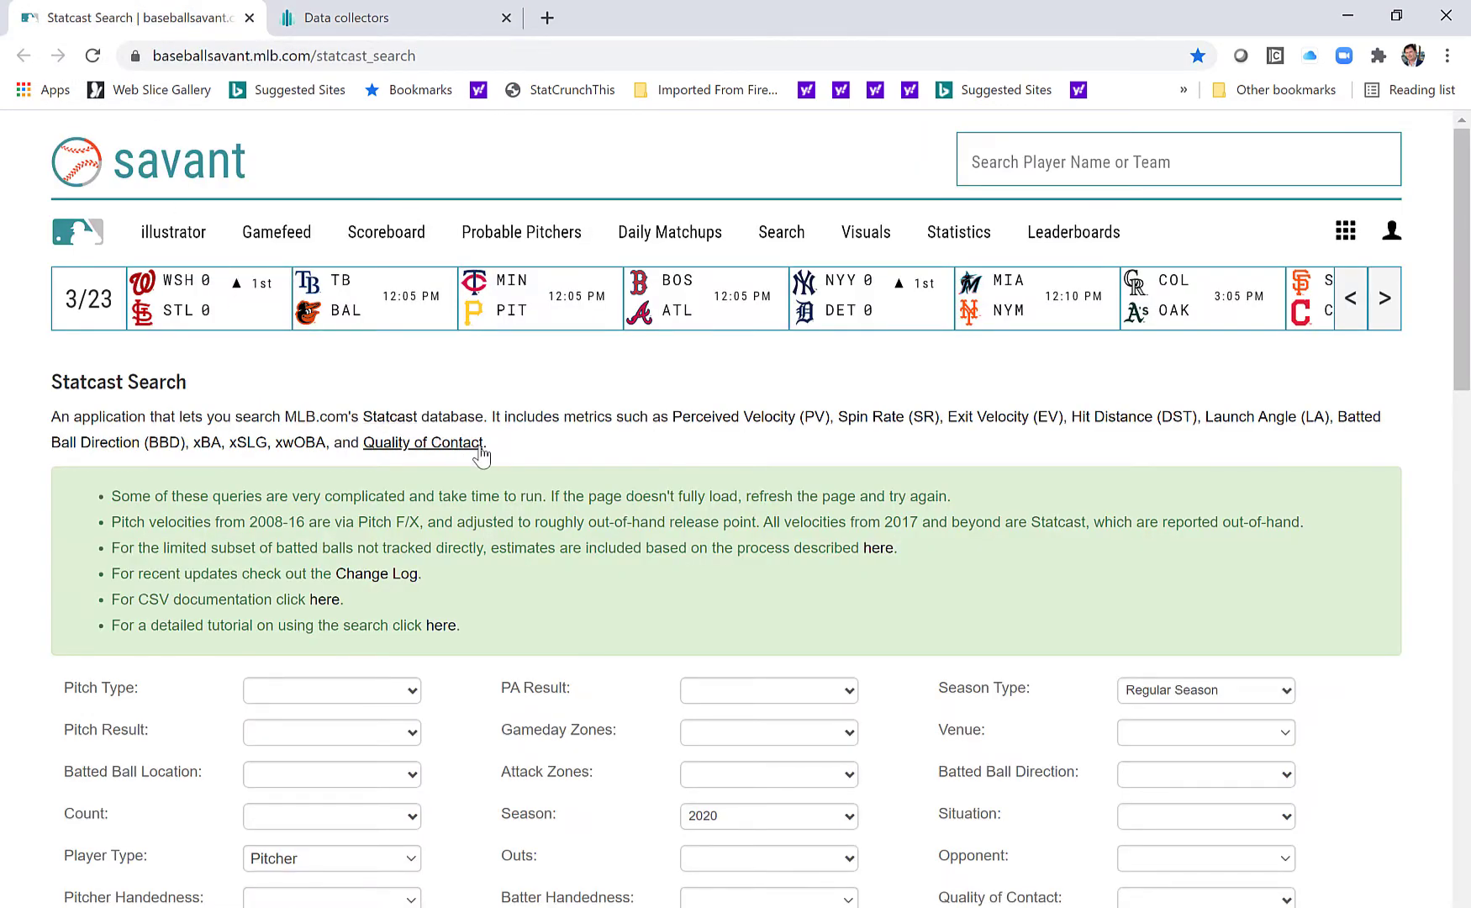
{"action": "scroll", "coordinate": [476, 468], "scroll_direction": "down", "scroll_amount": 3}
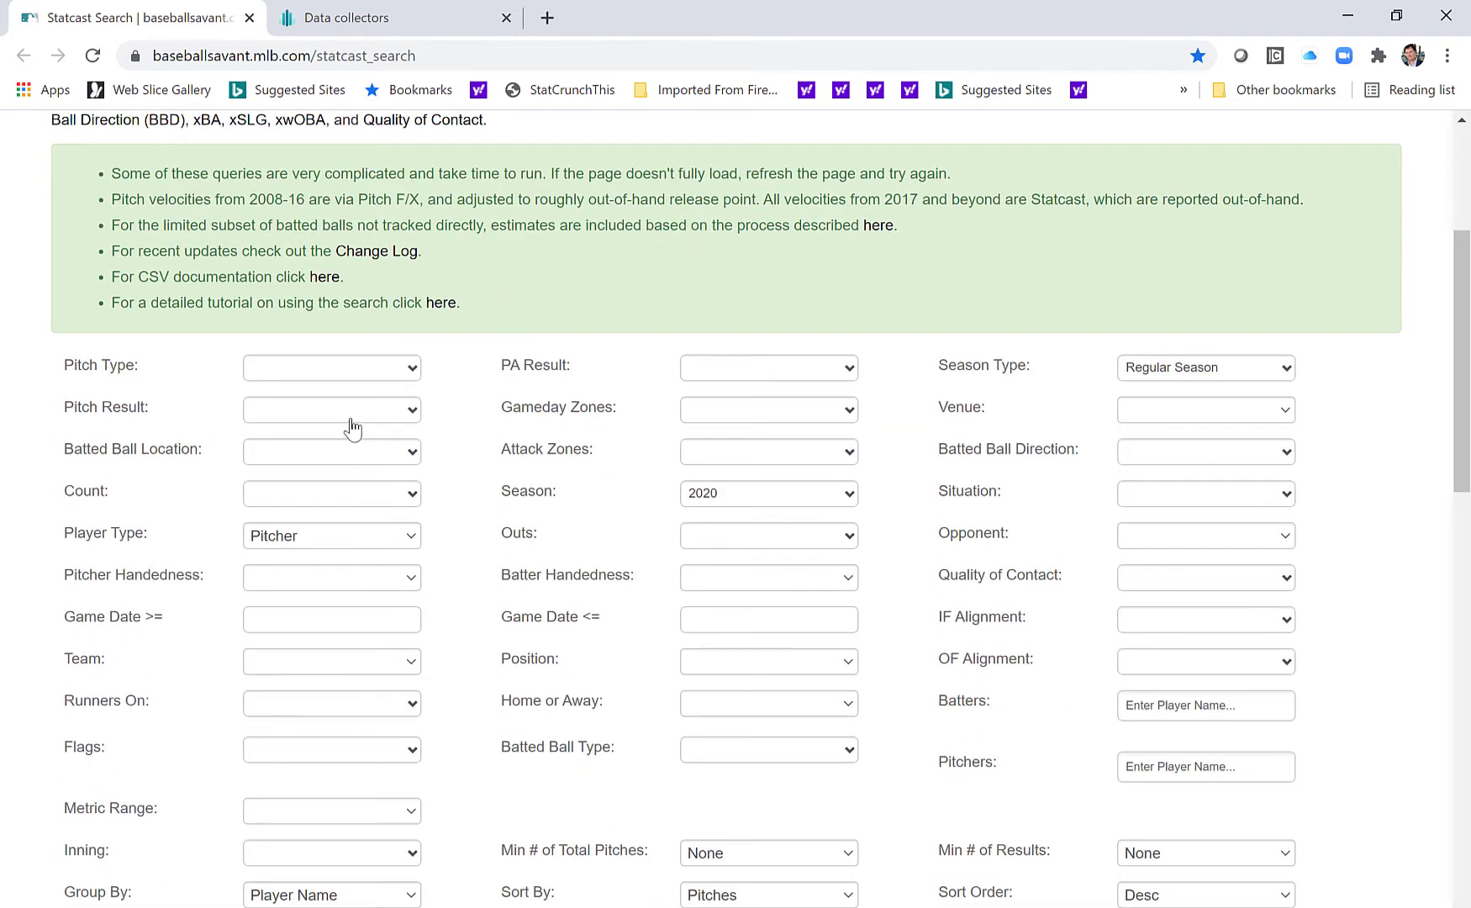
Restrict the search to home runs in the 2019 season only, dropping 2020
{"action": "left_click", "coordinate": [756, 370]}
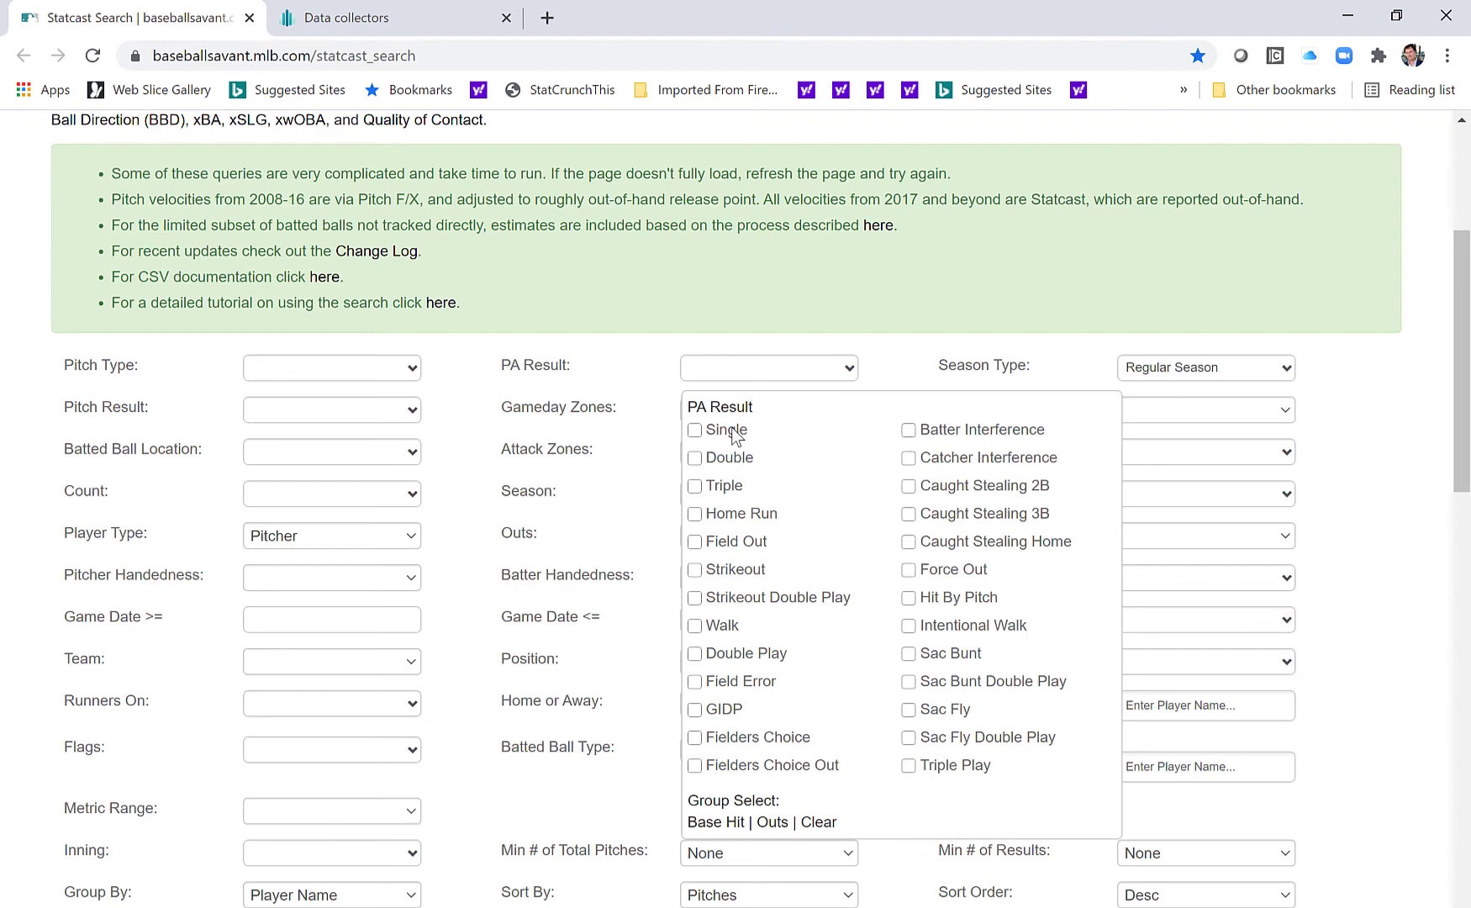
{"action": "left_click", "coordinate": [694, 513]}
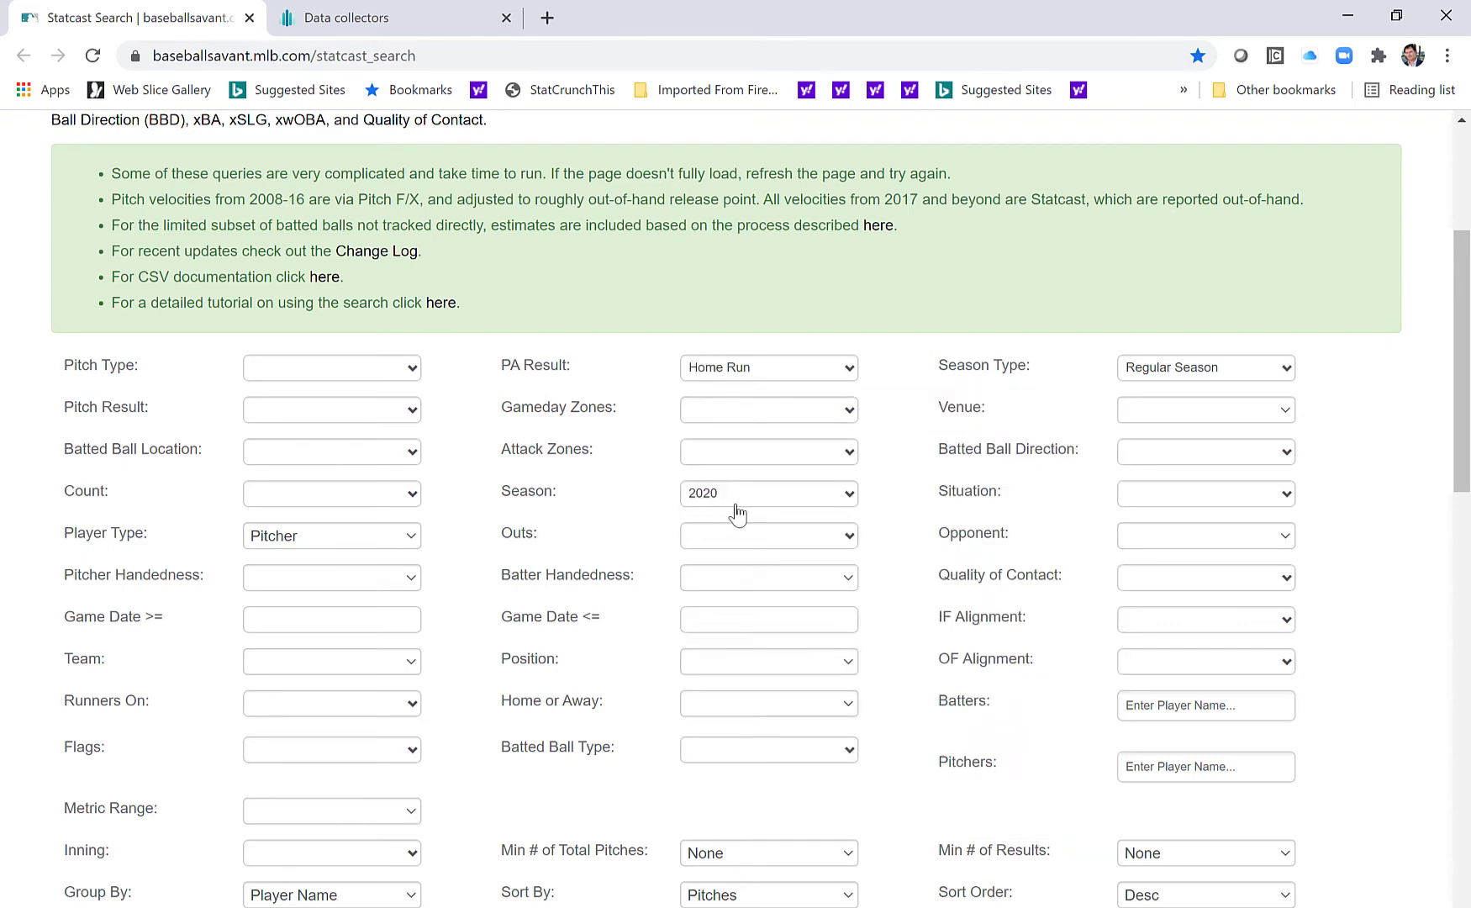
{"action": "left_click", "coordinate": [737, 512]}
{"action": "left_click", "coordinate": [693, 608]}
{"action": "left_click", "coordinate": [746, 496]}
{"action": "left_click", "coordinate": [692, 577]}
{"action": "scroll", "coordinate": [371, 588], "scroll_direction": "down", "scroll_amount": 1}
Search batters, group by Player & Event, and sort results by Distance Projected
{"action": "left_click", "coordinate": [345, 433]}
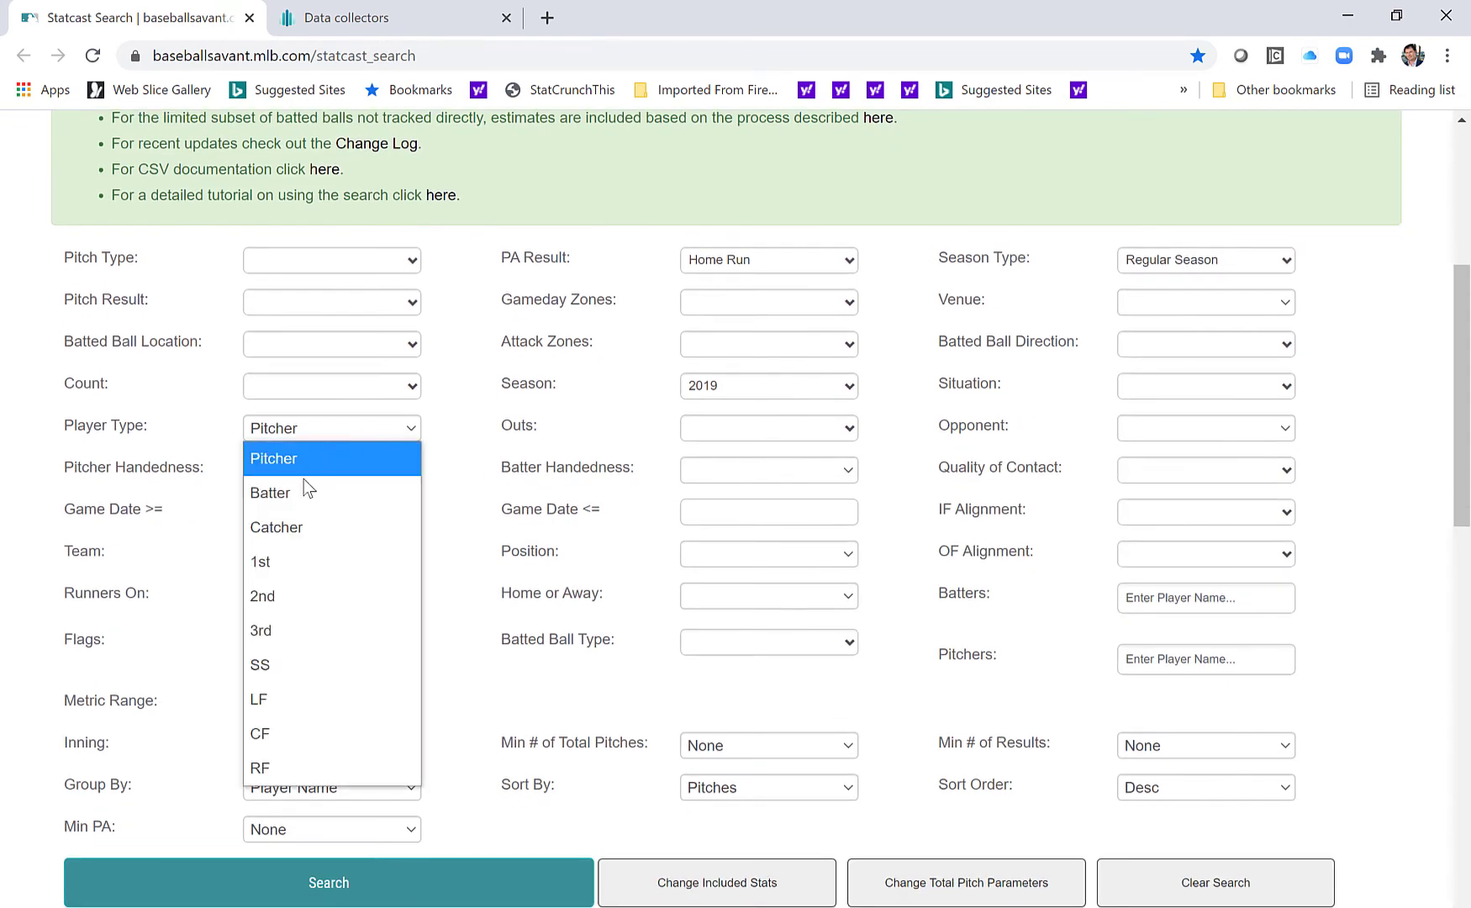
{"action": "left_click", "coordinate": [286, 500]}
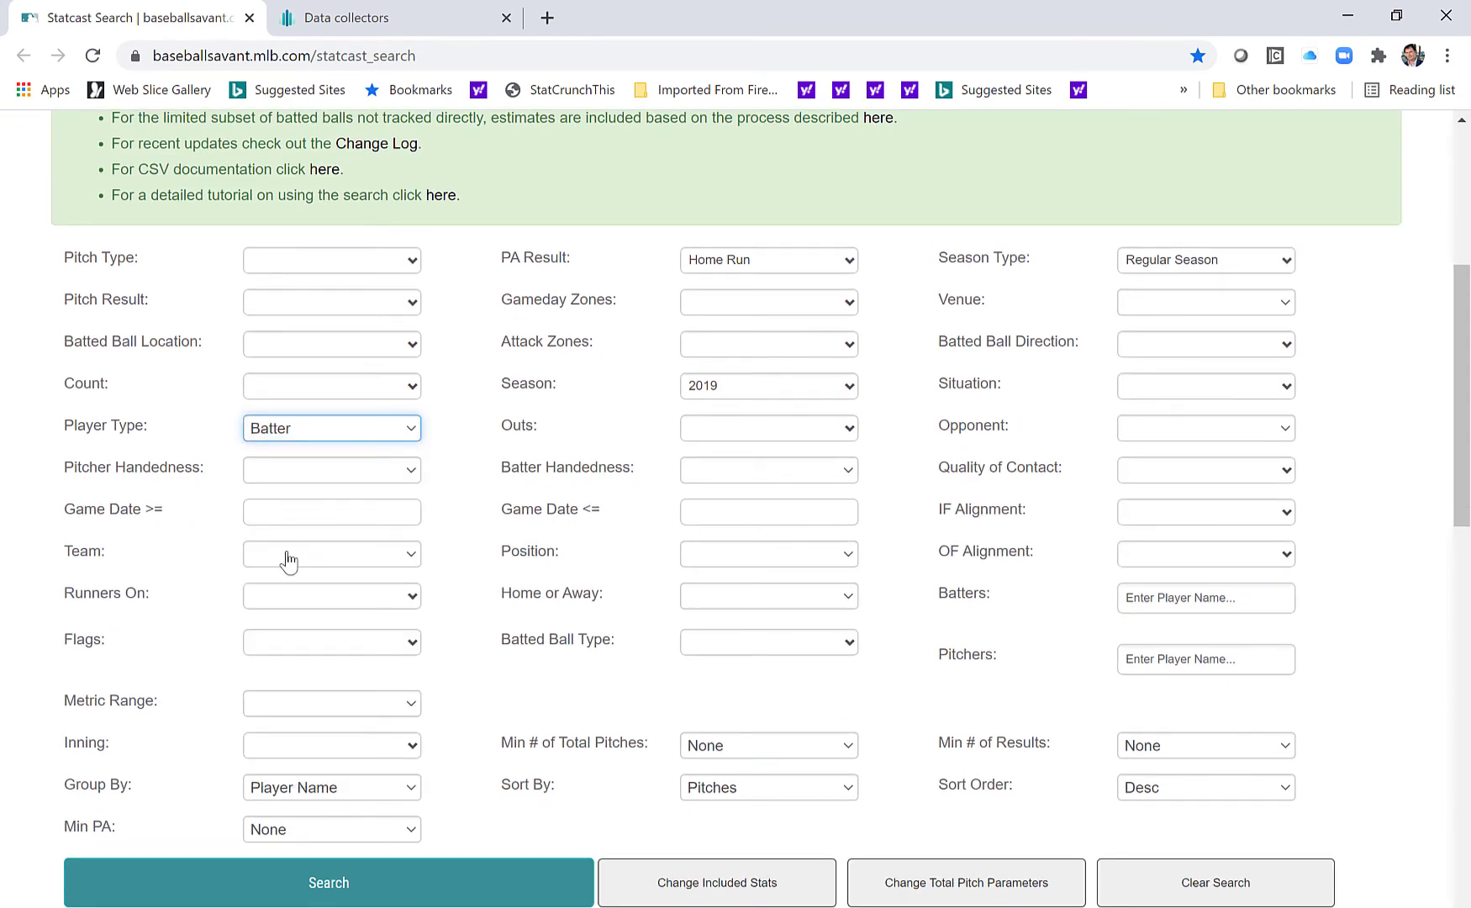
{"action": "left_click", "coordinate": [350, 795]}
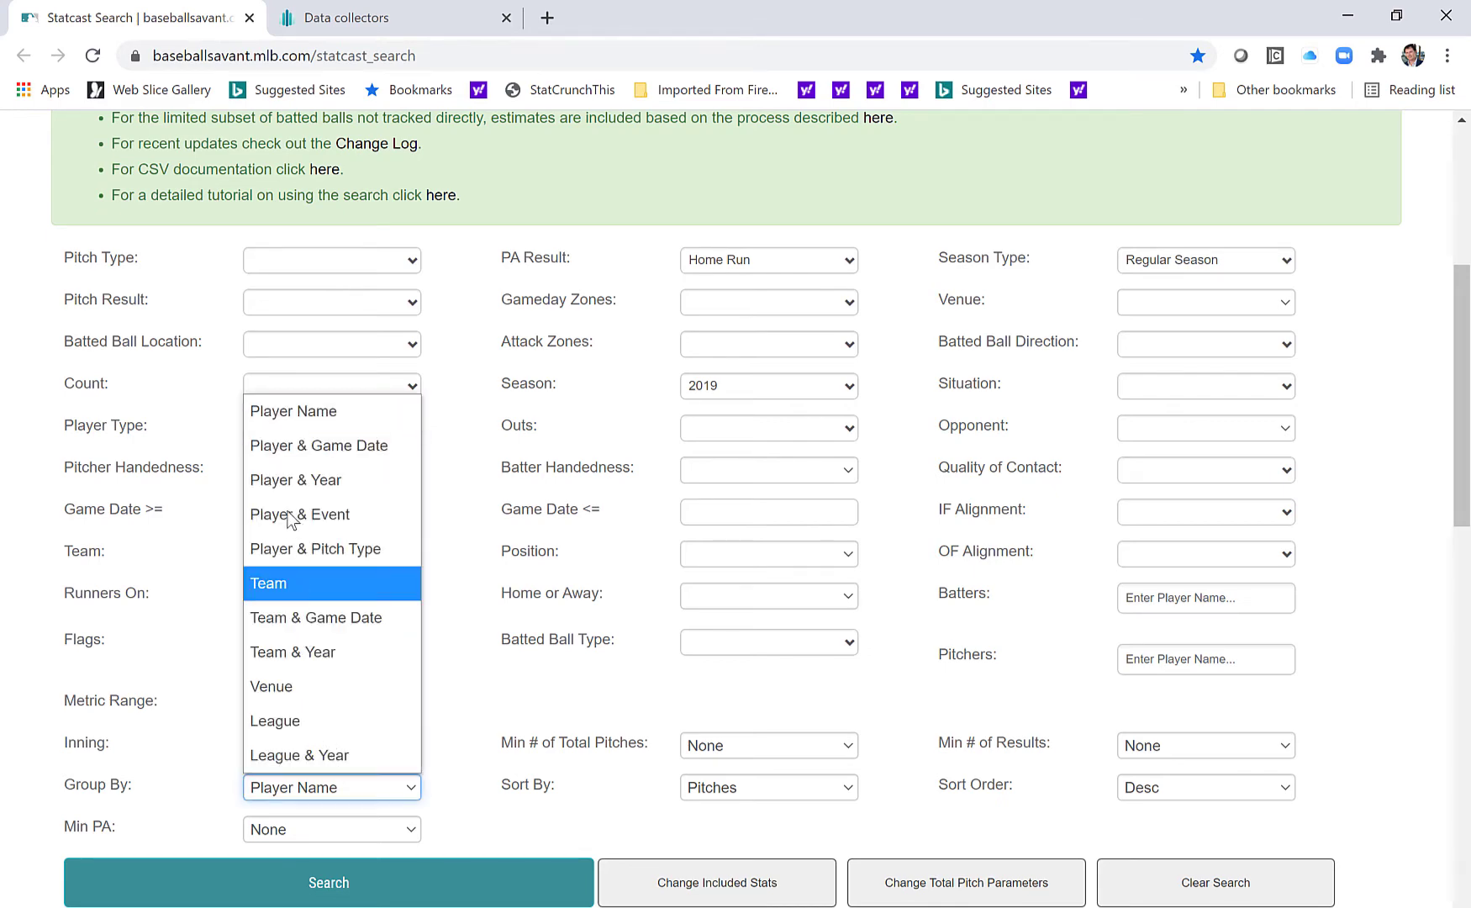
{"action": "key", "text": "Escape"}
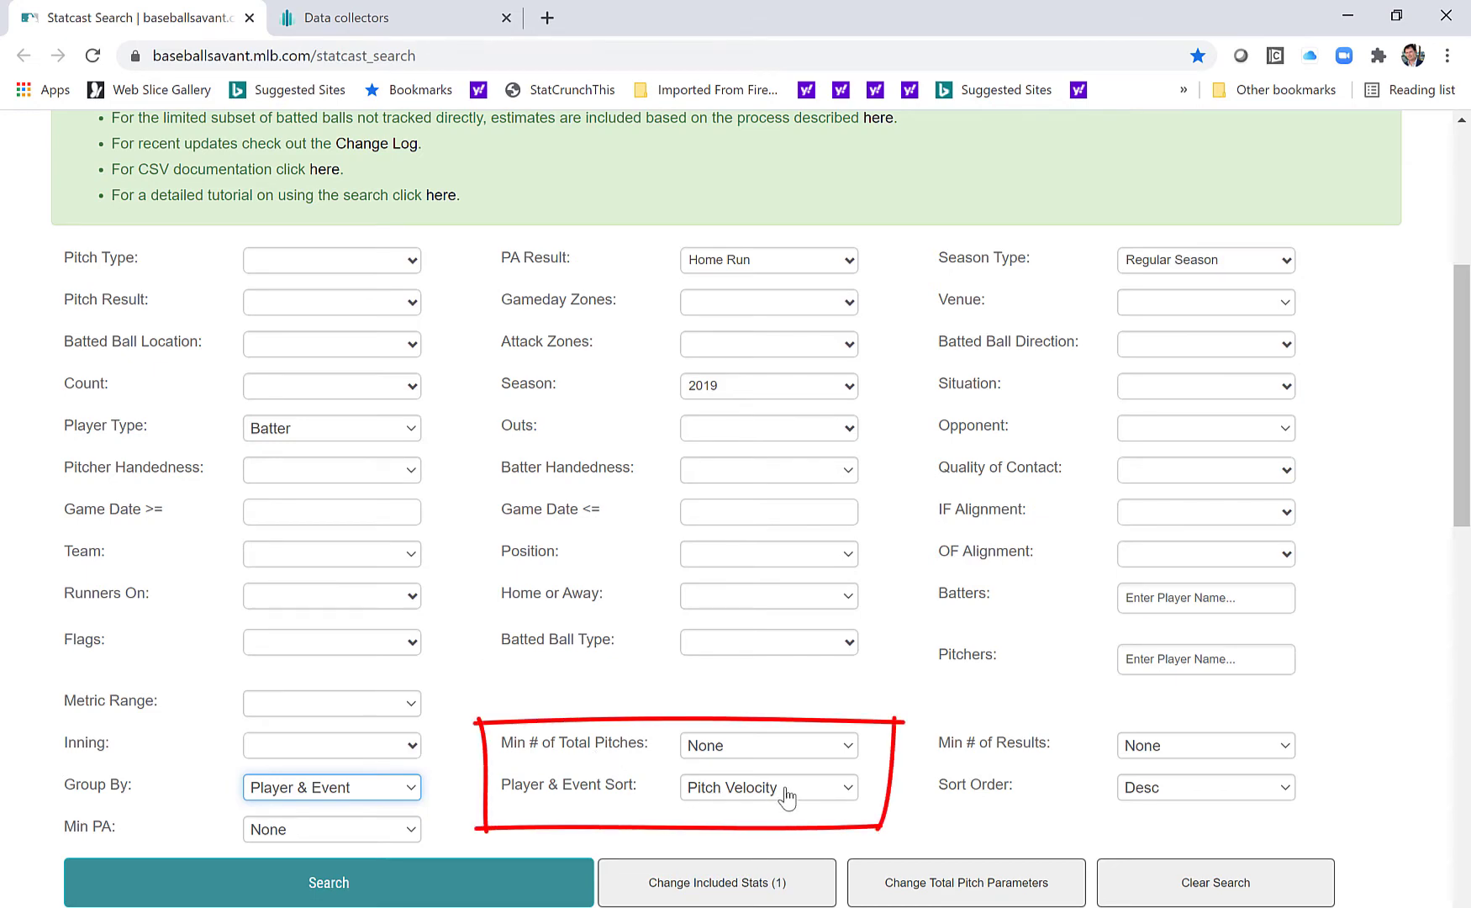
{"action": "left_click", "coordinate": [786, 794]}
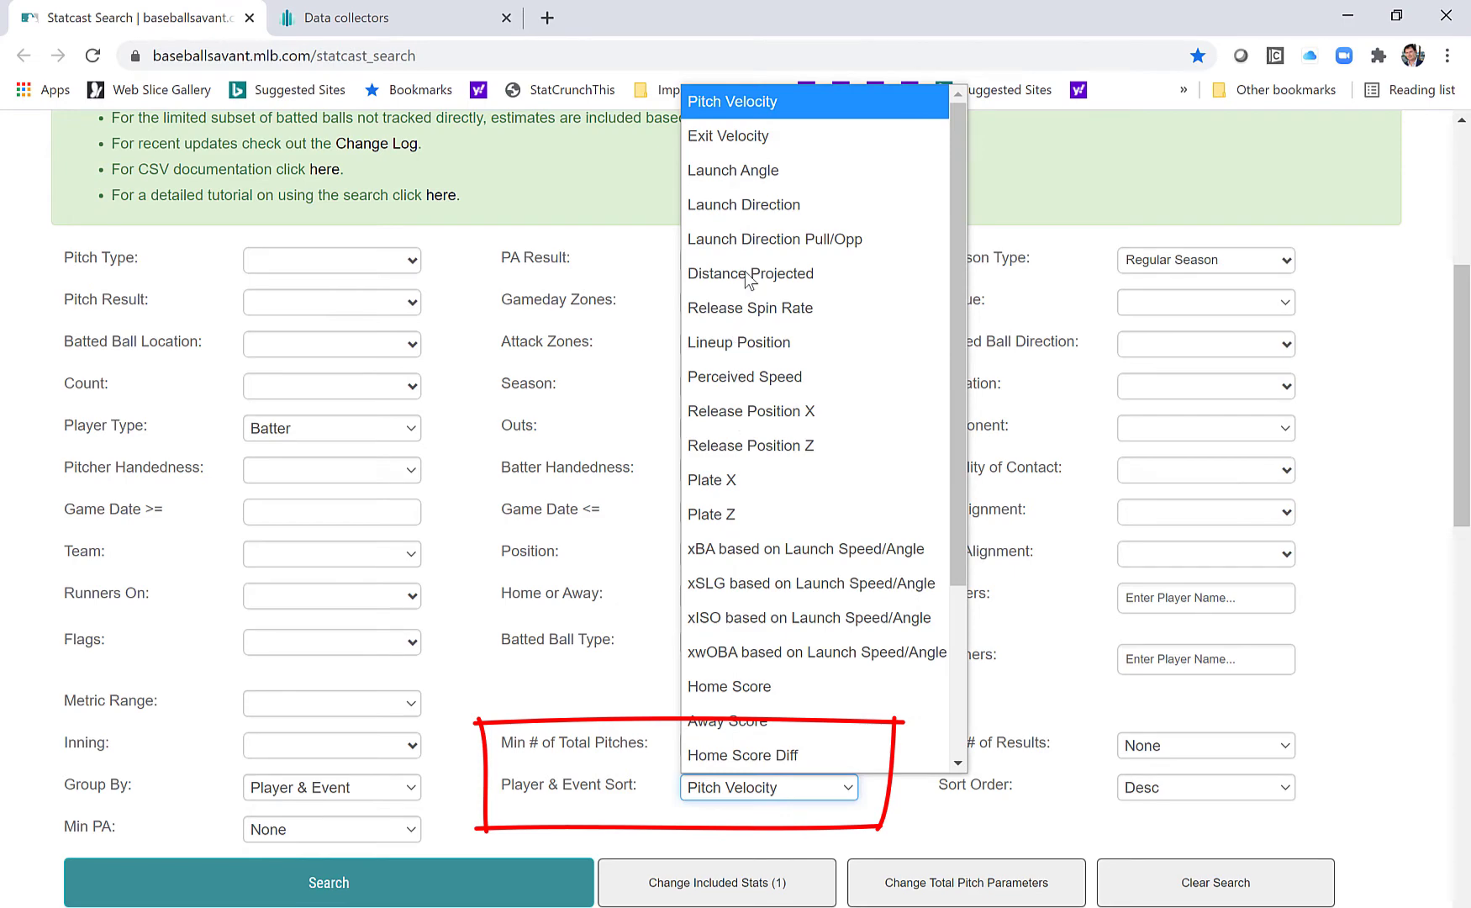
{"action": "left_click", "coordinate": [749, 307]}
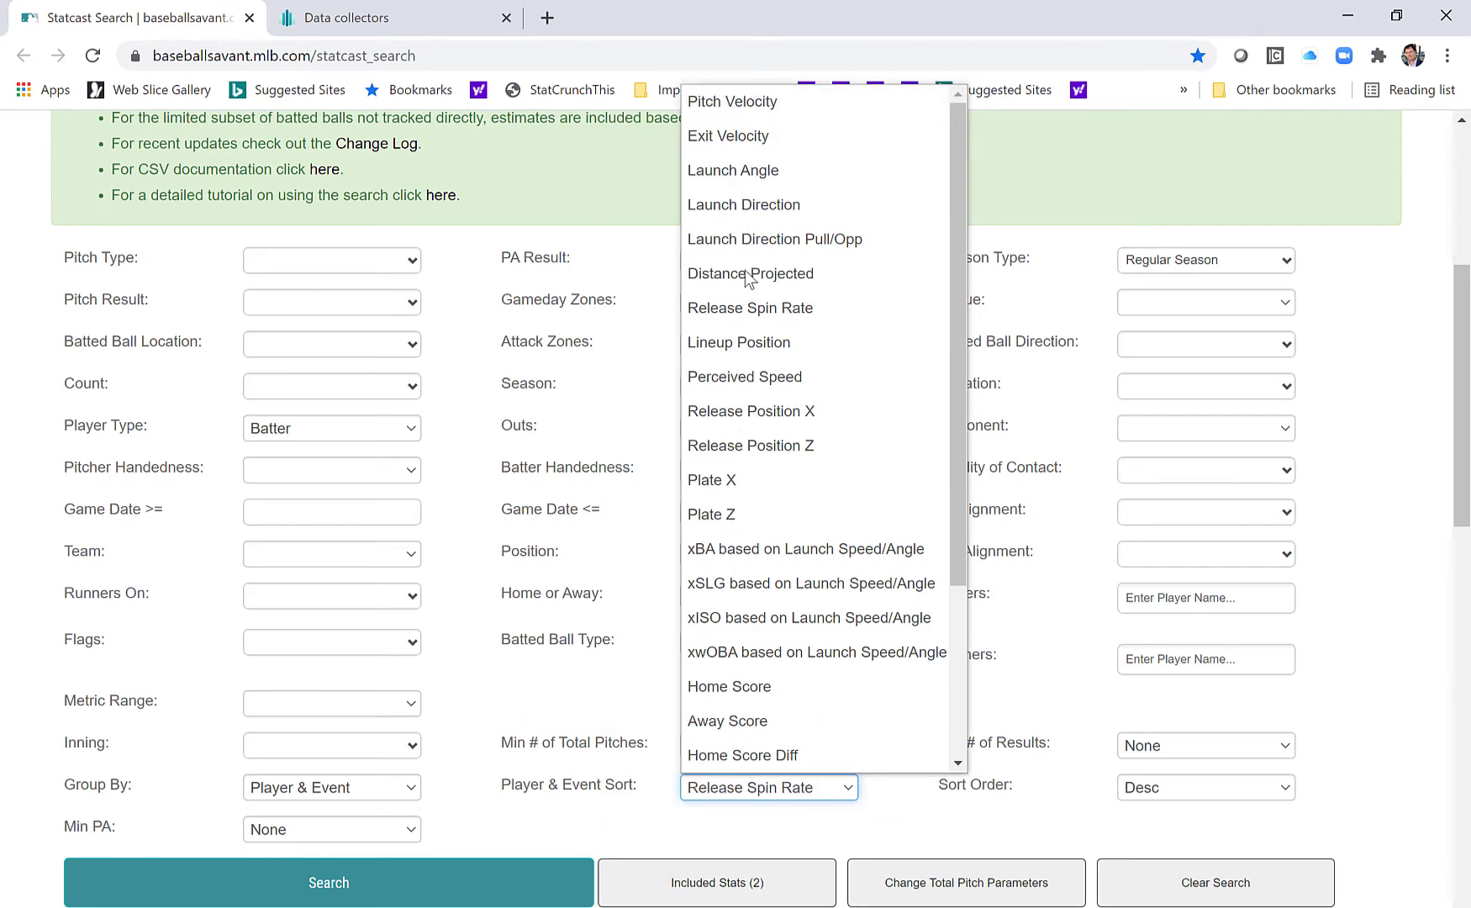
{"action": "left_click", "coordinate": [749, 274]}
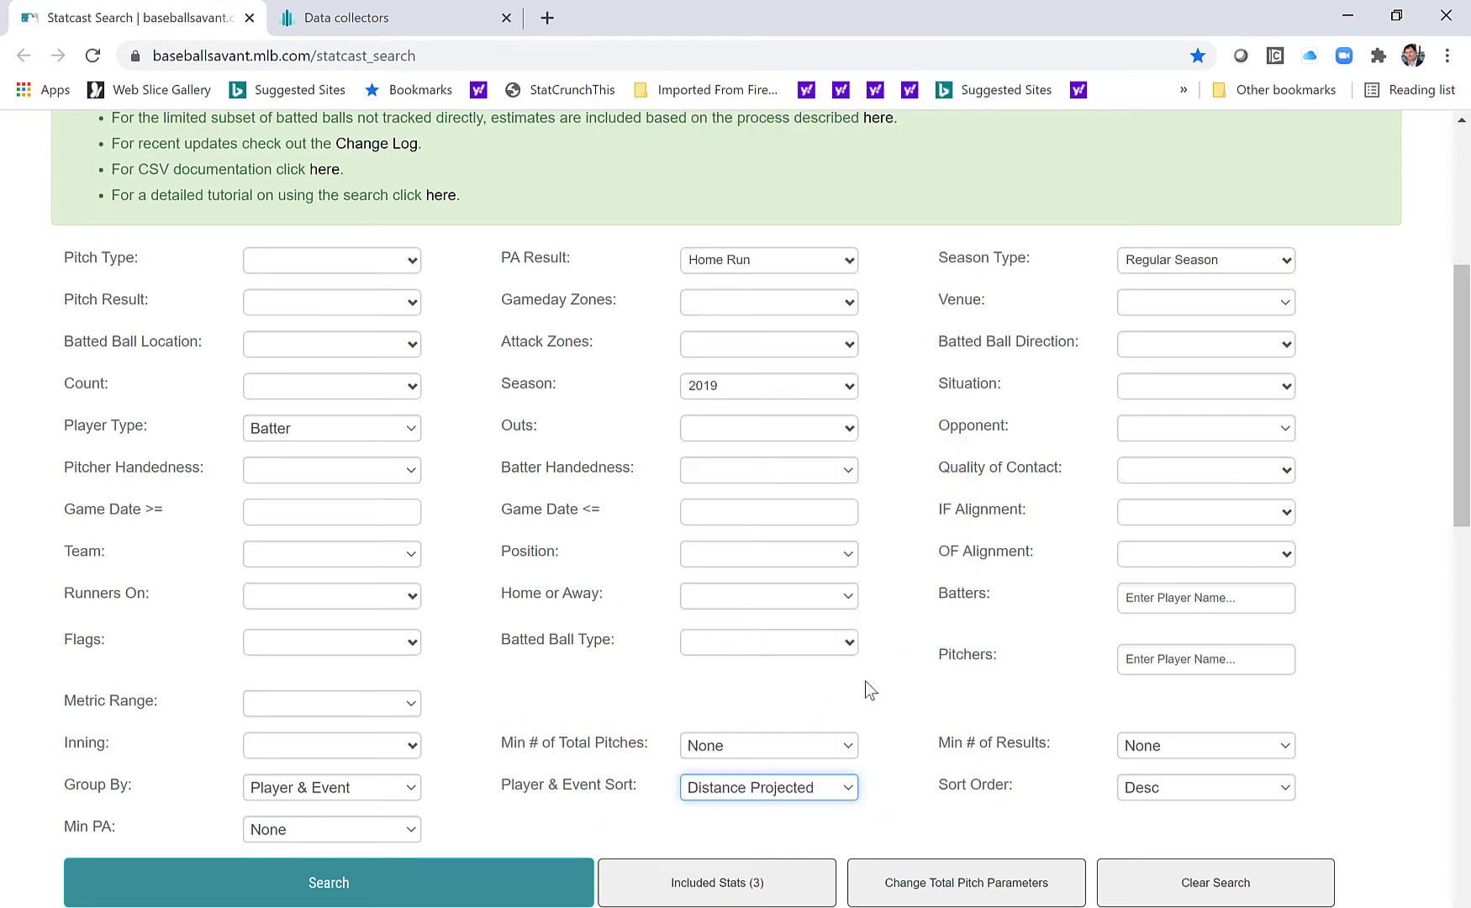
Run the Statcast search to list 2019 home runs ranked by distance
{"action": "left_click", "coordinate": [297, 881]}
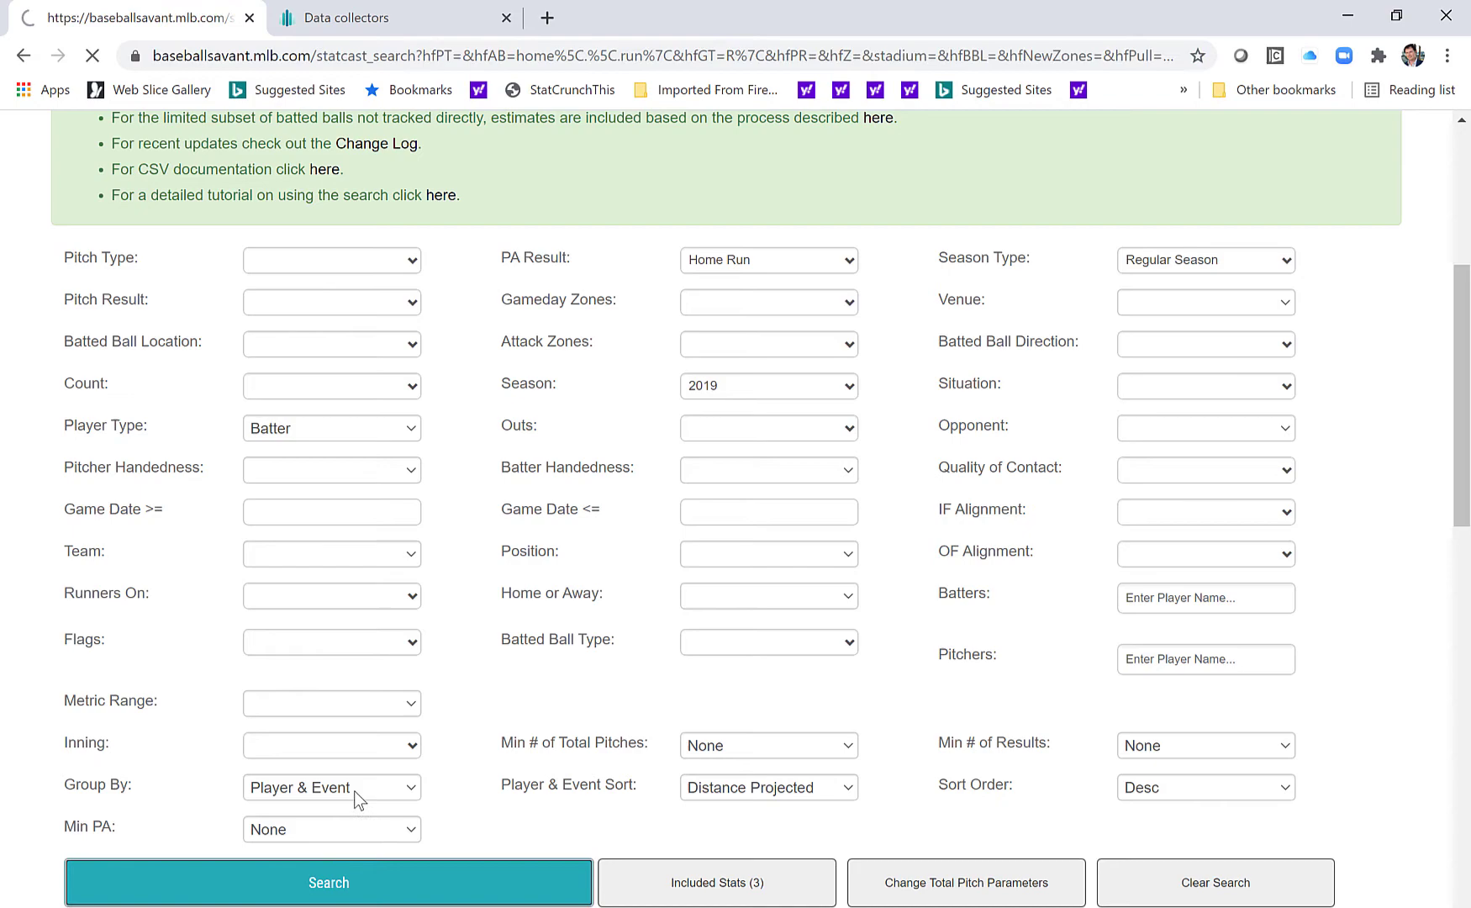
{"action": "scroll", "coordinate": [573, 521], "scroll_direction": "down", "scroll_amount": 1}
{"action": "scroll", "coordinate": [578, 519], "scroll_direction": "down", "scroll_amount": 2}
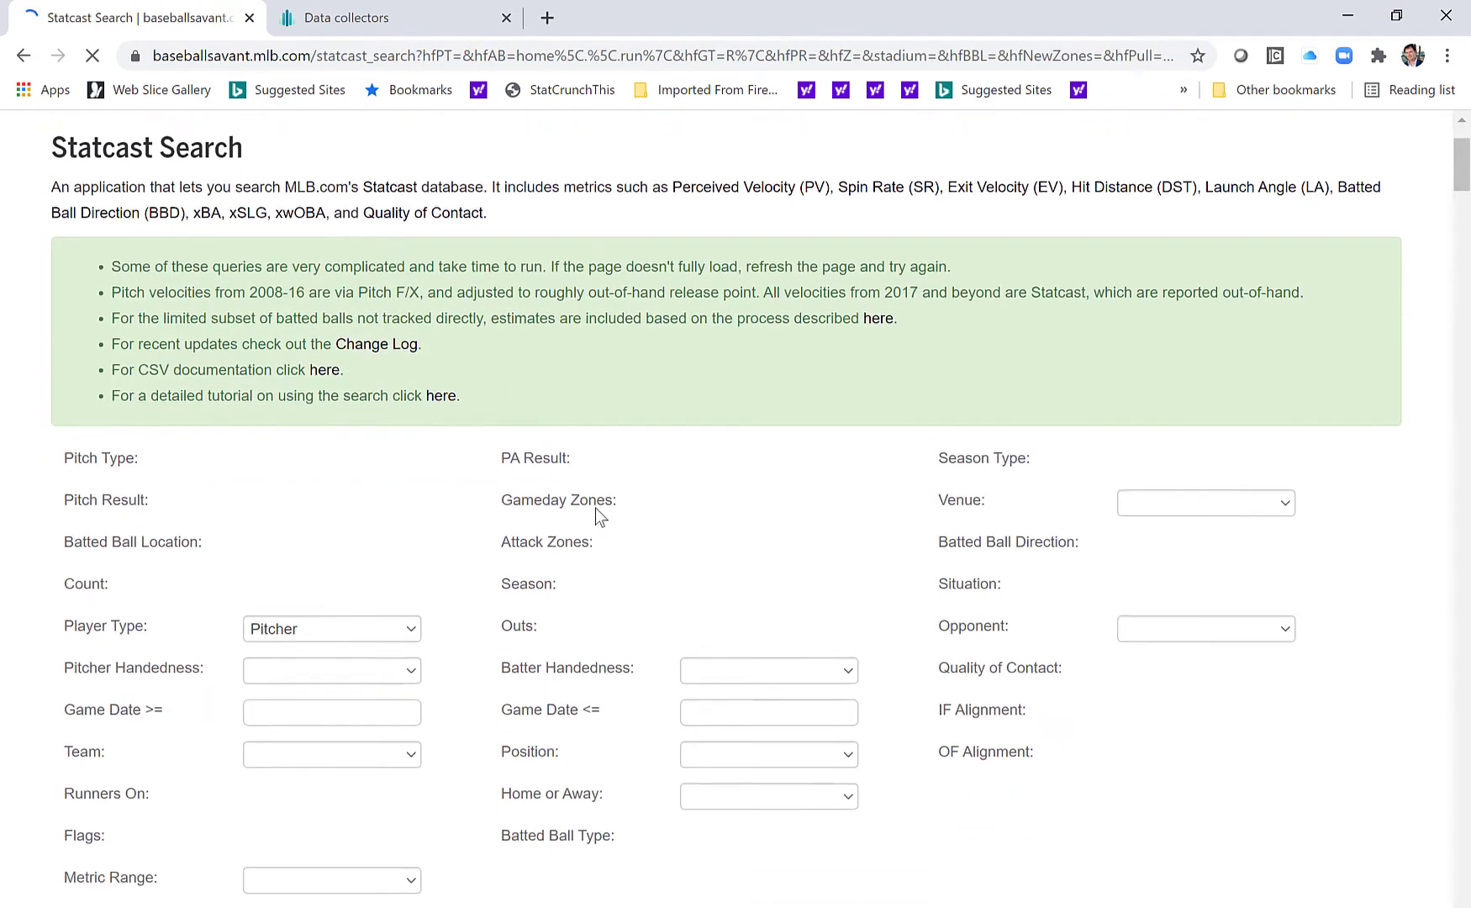
{"action": "scroll", "coordinate": [598, 516], "scroll_direction": "down", "scroll_amount": 3}
{"action": "scroll", "coordinate": [634, 509], "scroll_direction": "down", "scroll_amount": 2}
{"action": "scroll", "coordinate": [640, 499], "scroll_direction": "down", "scroll_amount": 3}
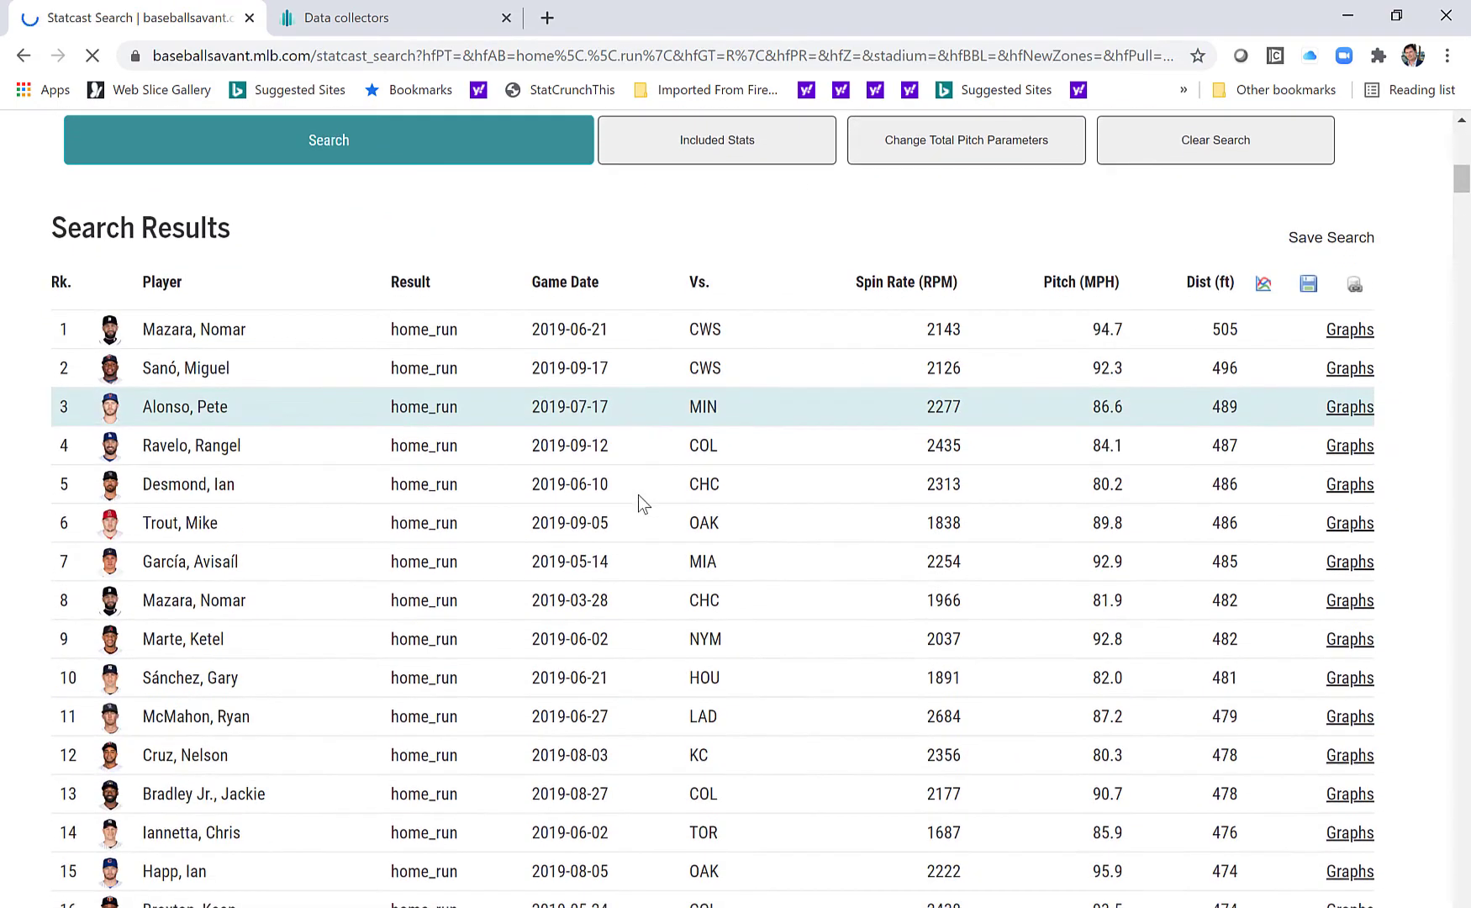
{"action": "scroll", "coordinate": [638, 496], "scroll_direction": "down", "scroll_amount": 1}
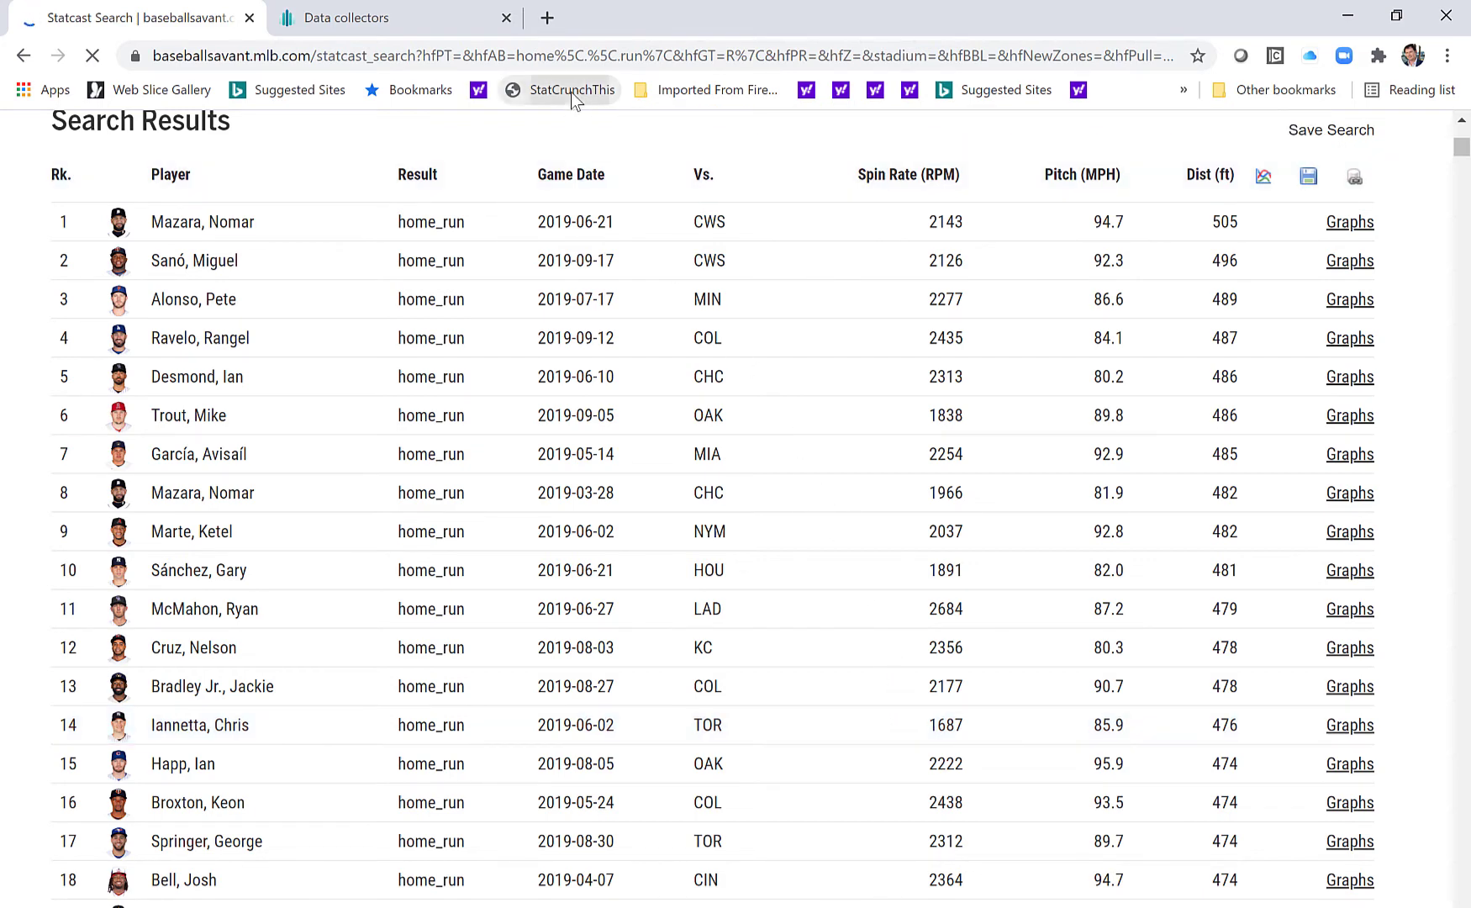
Extract the home-run results table into a new StatCrunch spreadsheet via StatCrunchThis
{"action": "left_click", "coordinate": [570, 91]}
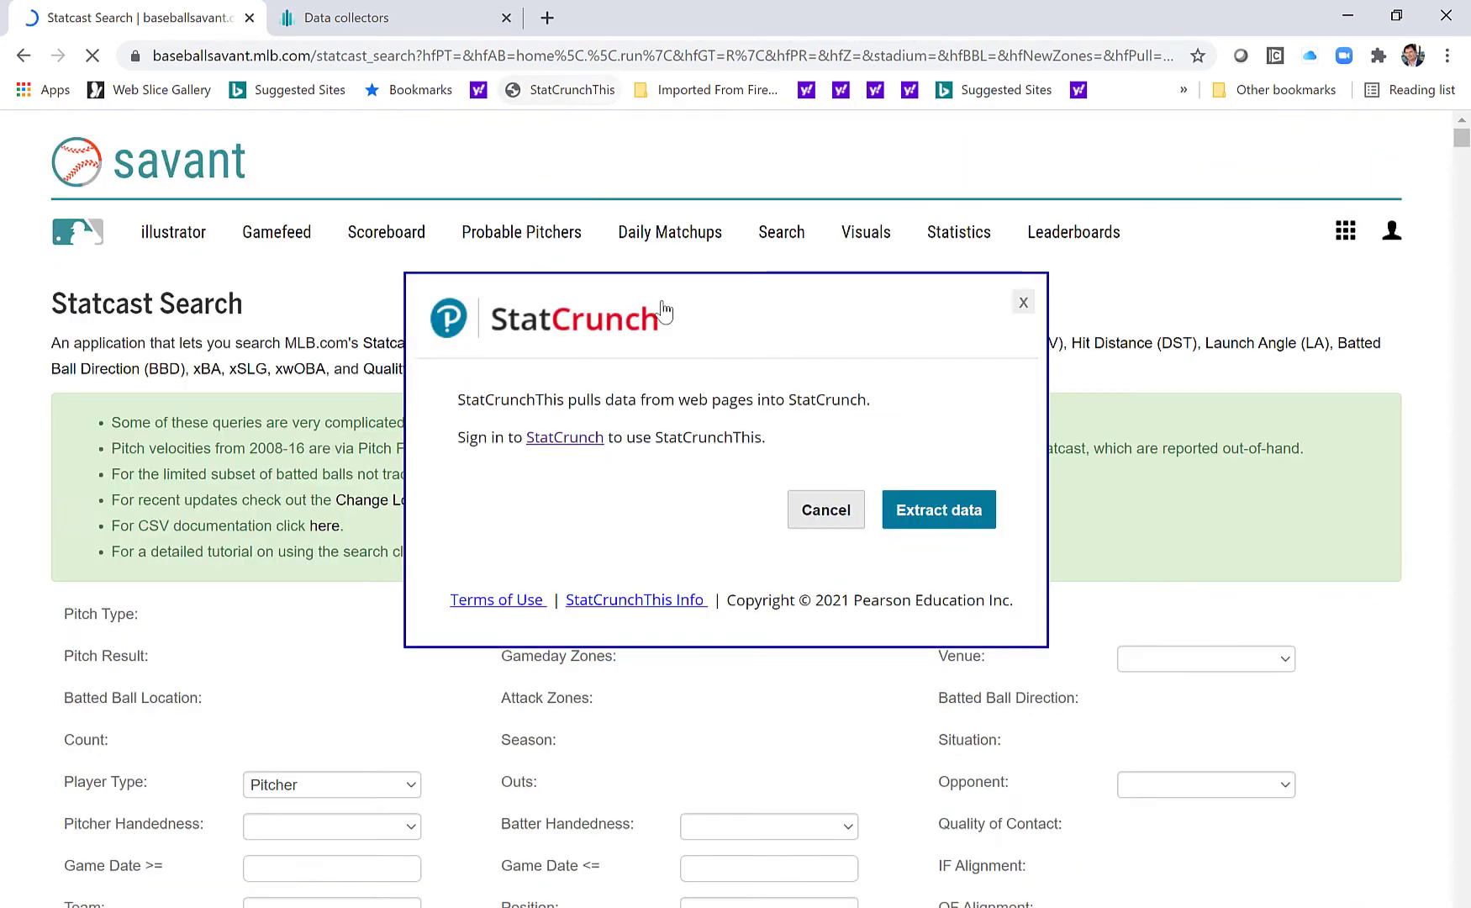
{"action": "left_click", "coordinate": [935, 514]}
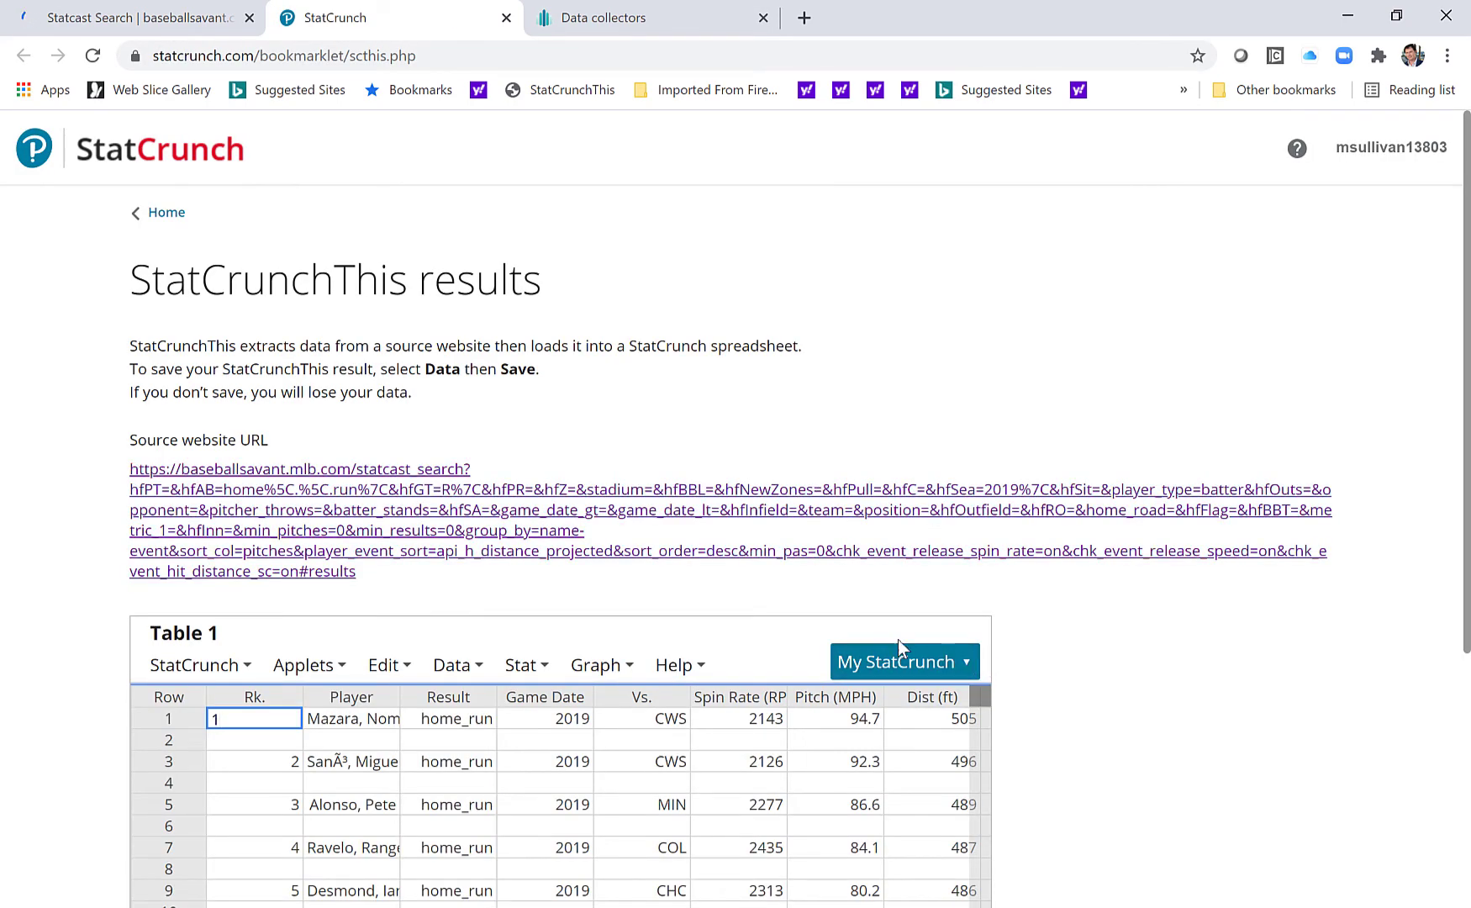
{"action": "scroll", "coordinate": [1121, 664], "scroll_direction": "down", "scroll_amount": 2}
{"action": "scroll", "coordinate": [1173, 639], "scroll_direction": "down", "scroll_amount": 1}
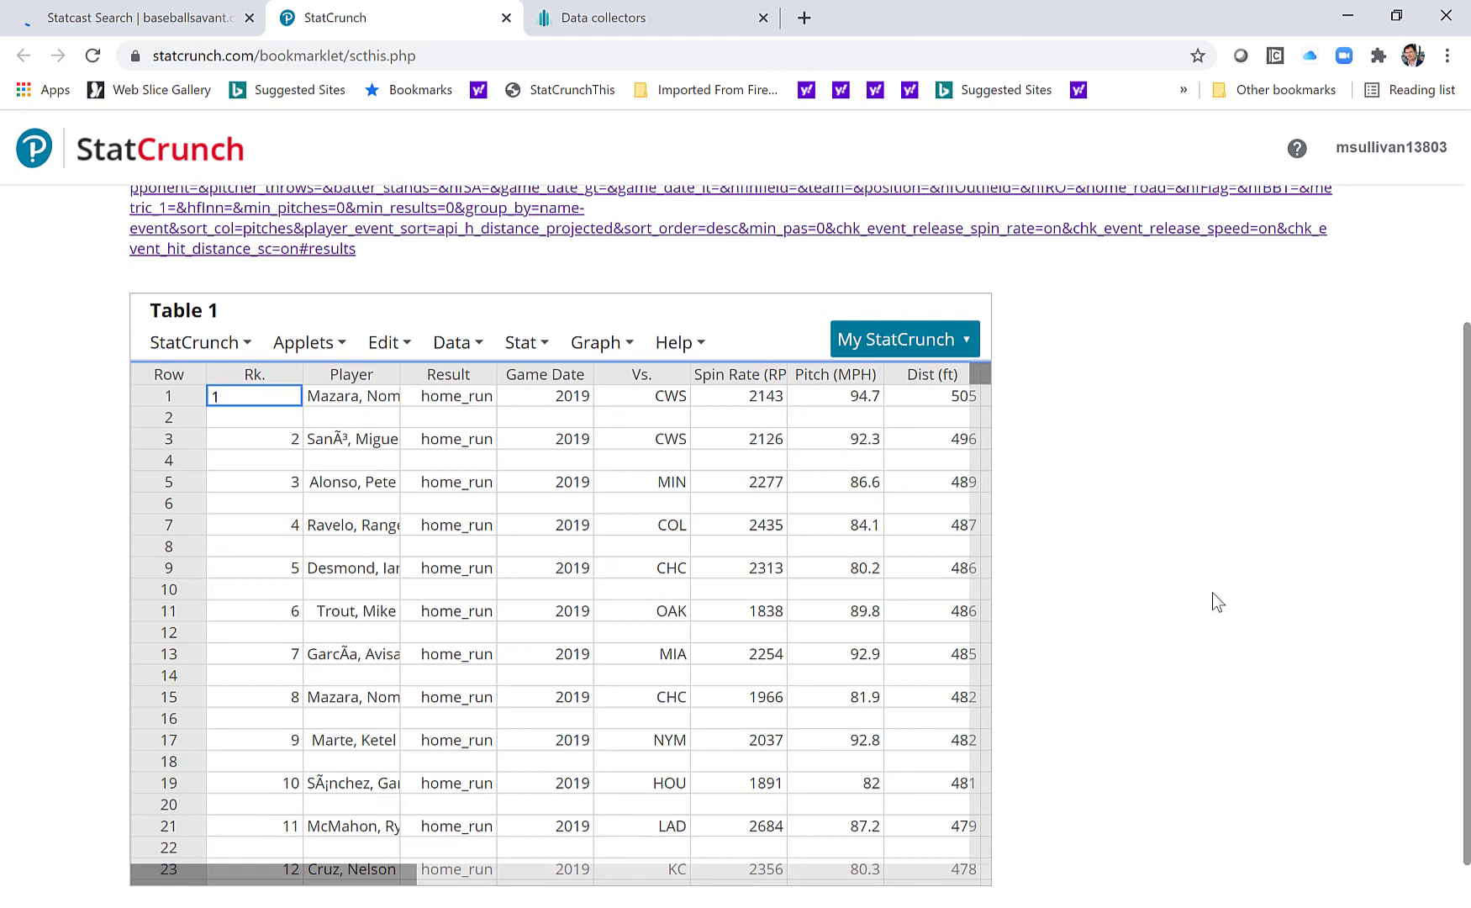
Validate the data to report only empty cells per column
{"action": "left_click", "coordinate": [460, 345]}
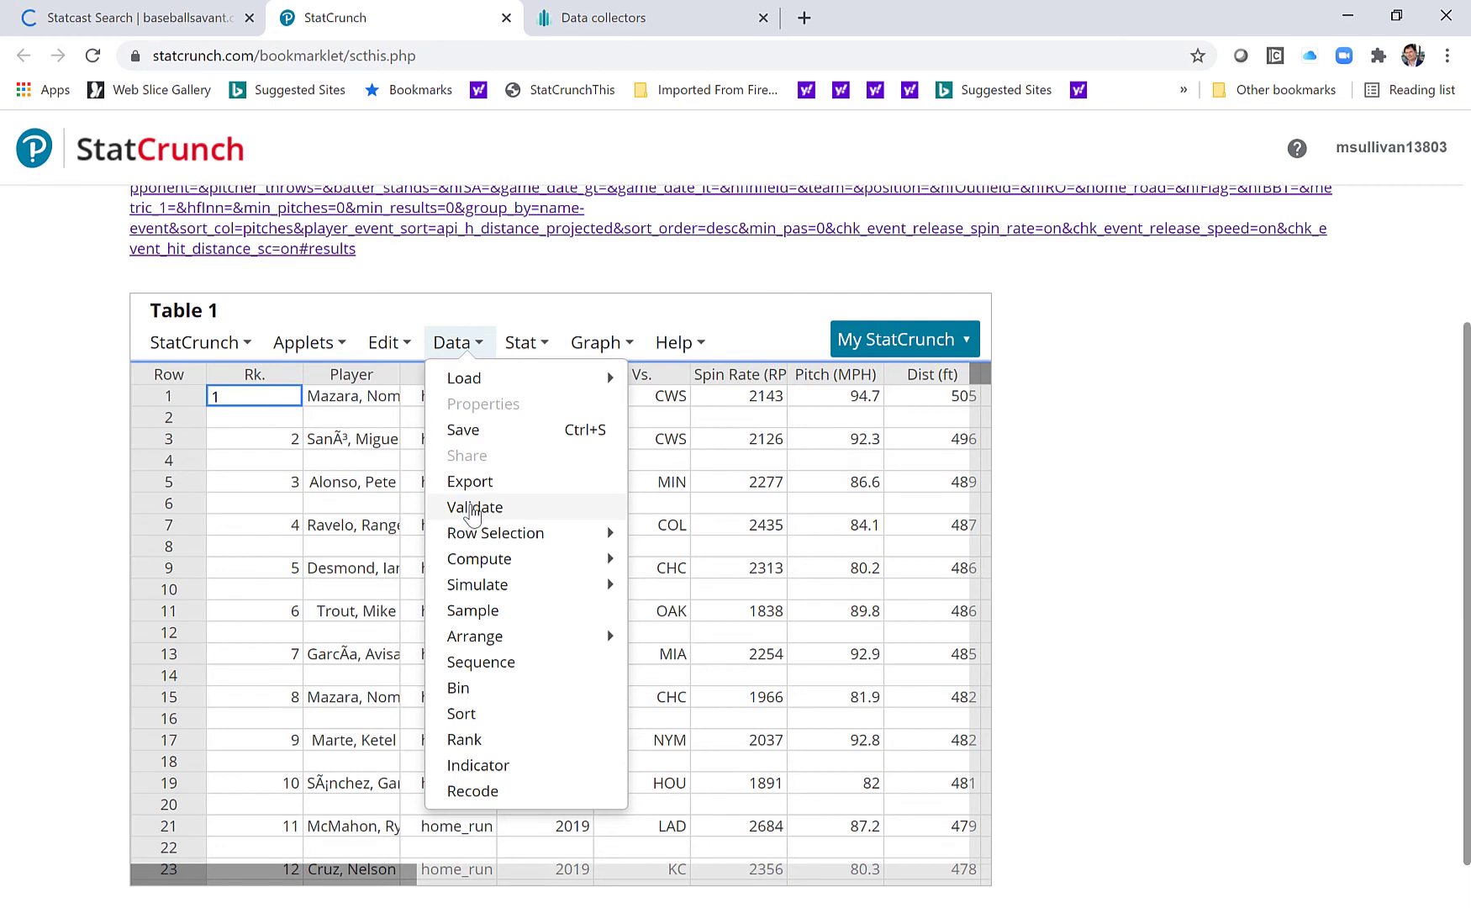
{"action": "left_click", "coordinate": [472, 508]}
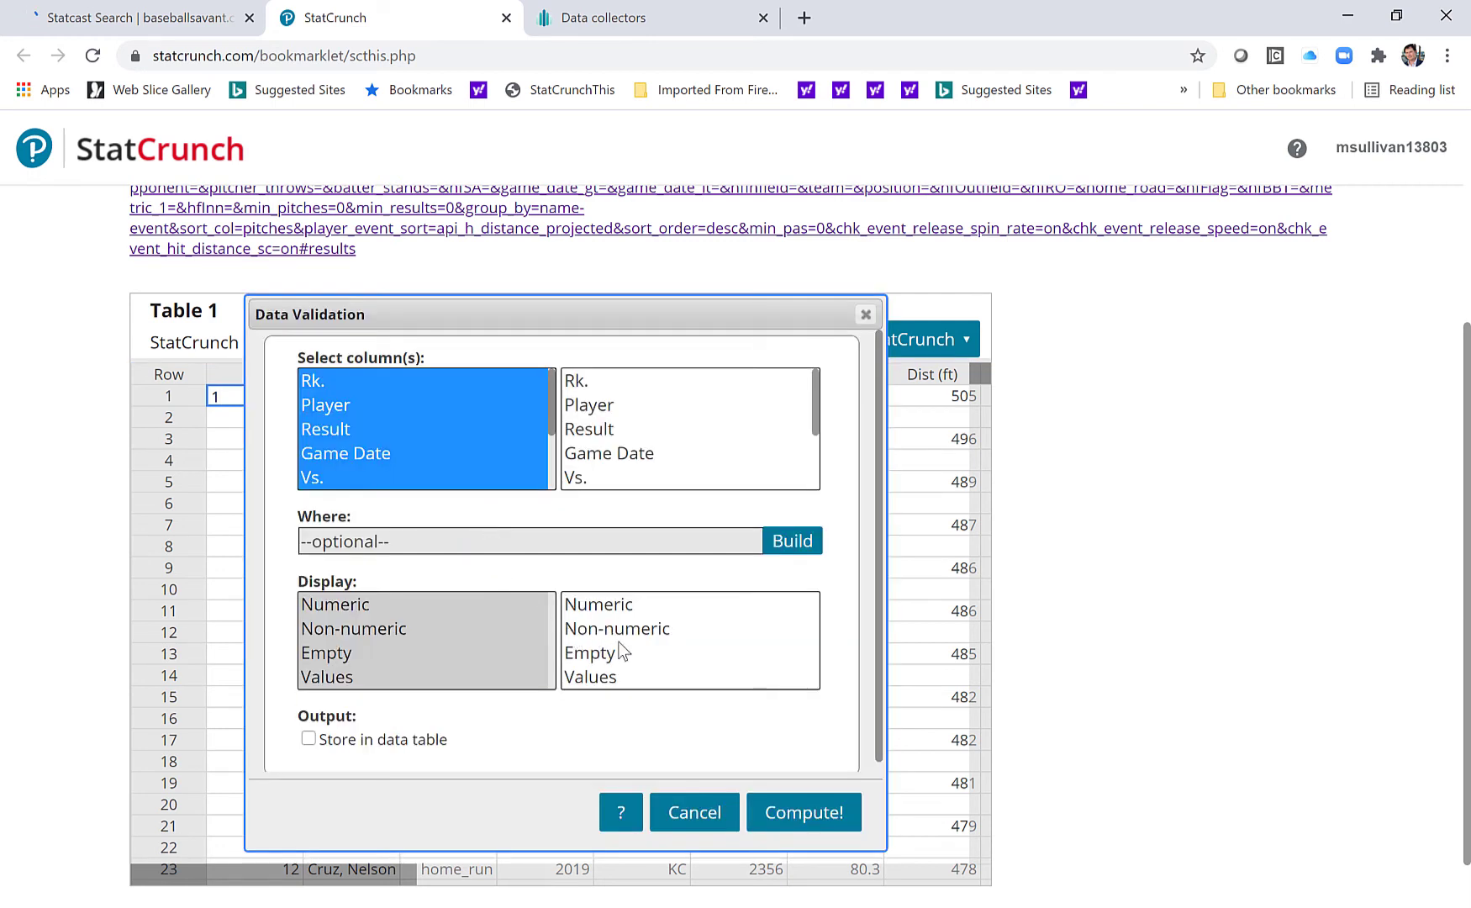
{"action": "left_click", "coordinate": [337, 659]}
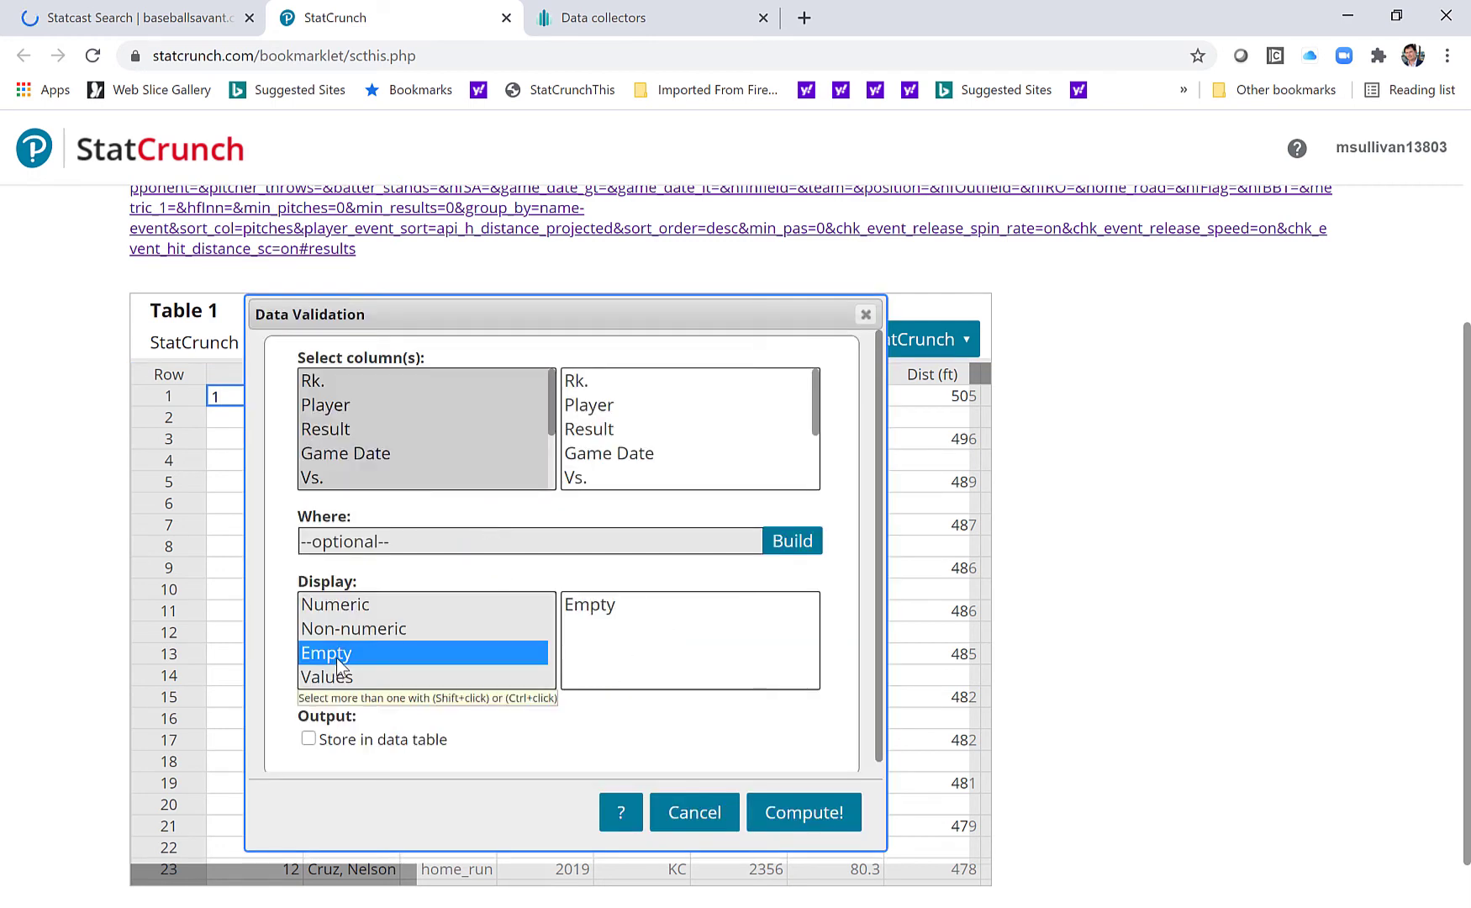
{"action": "left_click", "coordinate": [804, 813]}
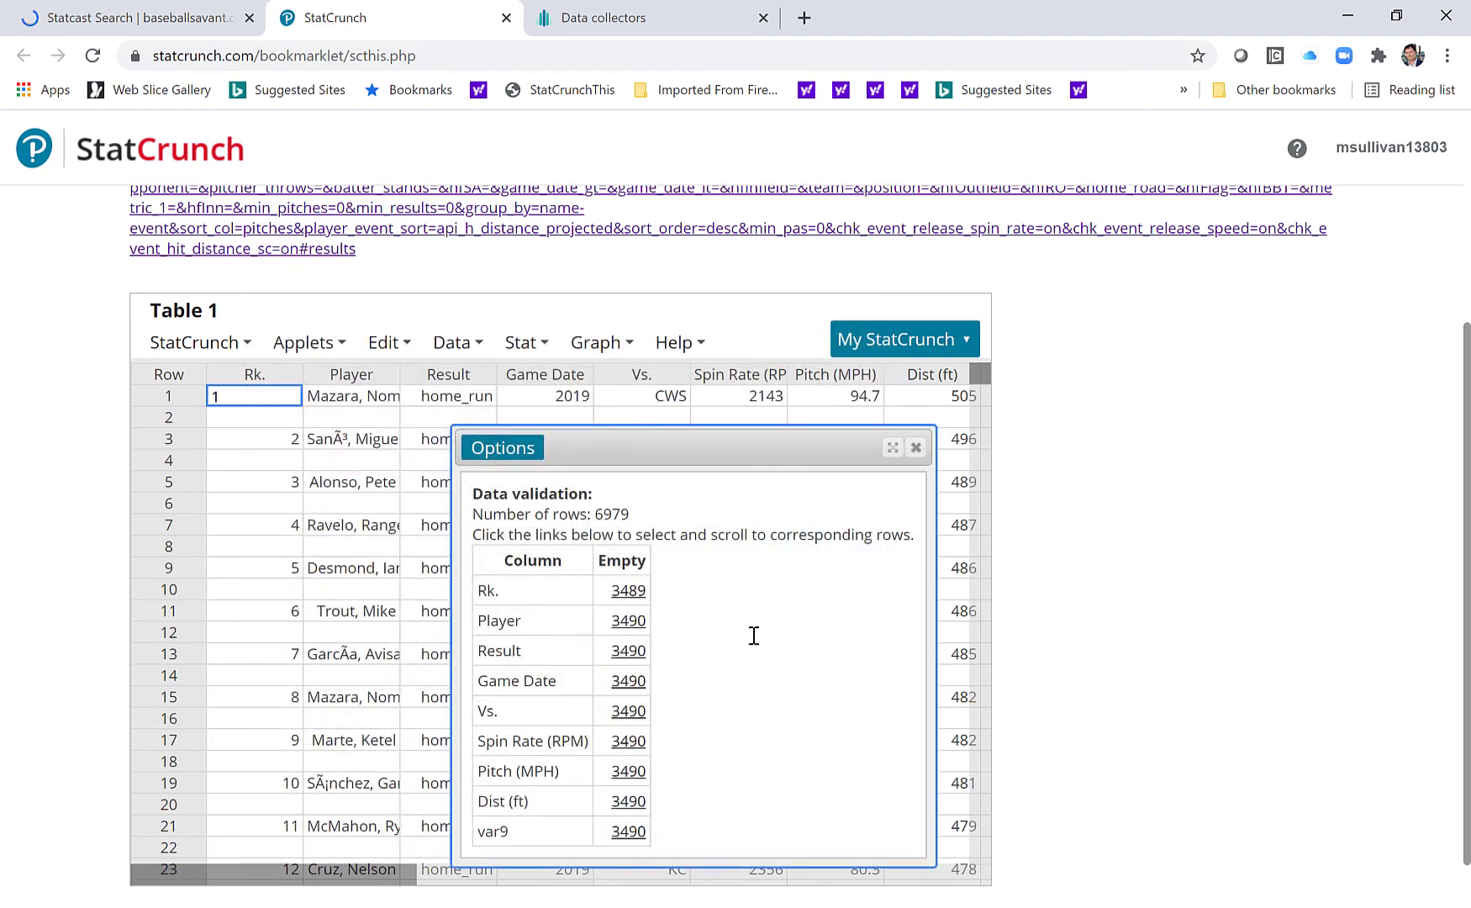
Select the 3490 empty rows from the Result count and delete them
{"action": "left_click", "coordinate": [629, 650]}
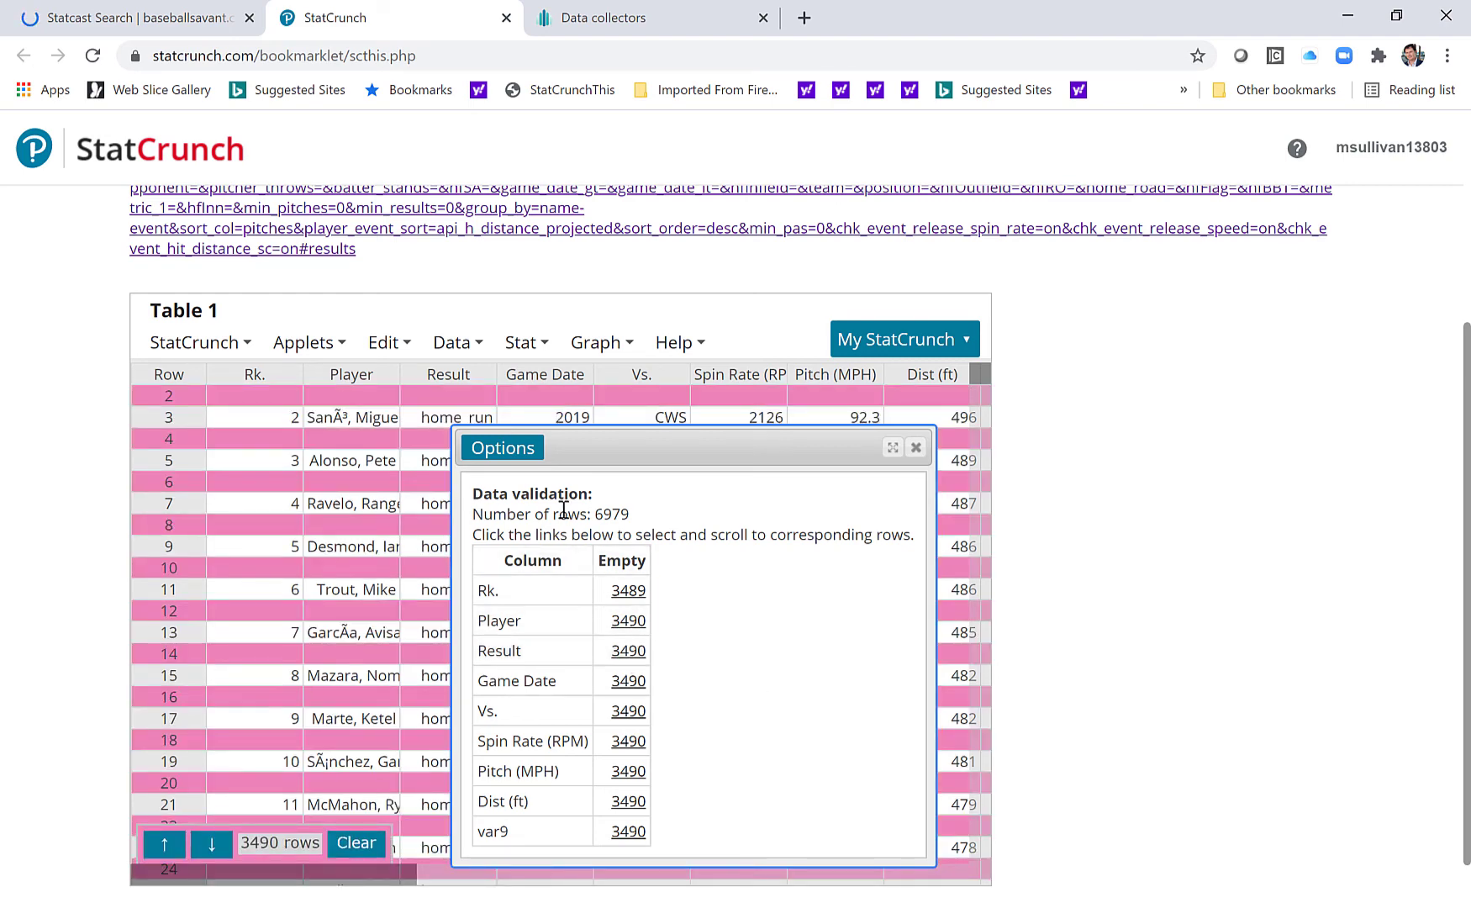
{"action": "left_click_drag", "start_coordinate": [908, 448], "coordinate": [845, 447]}
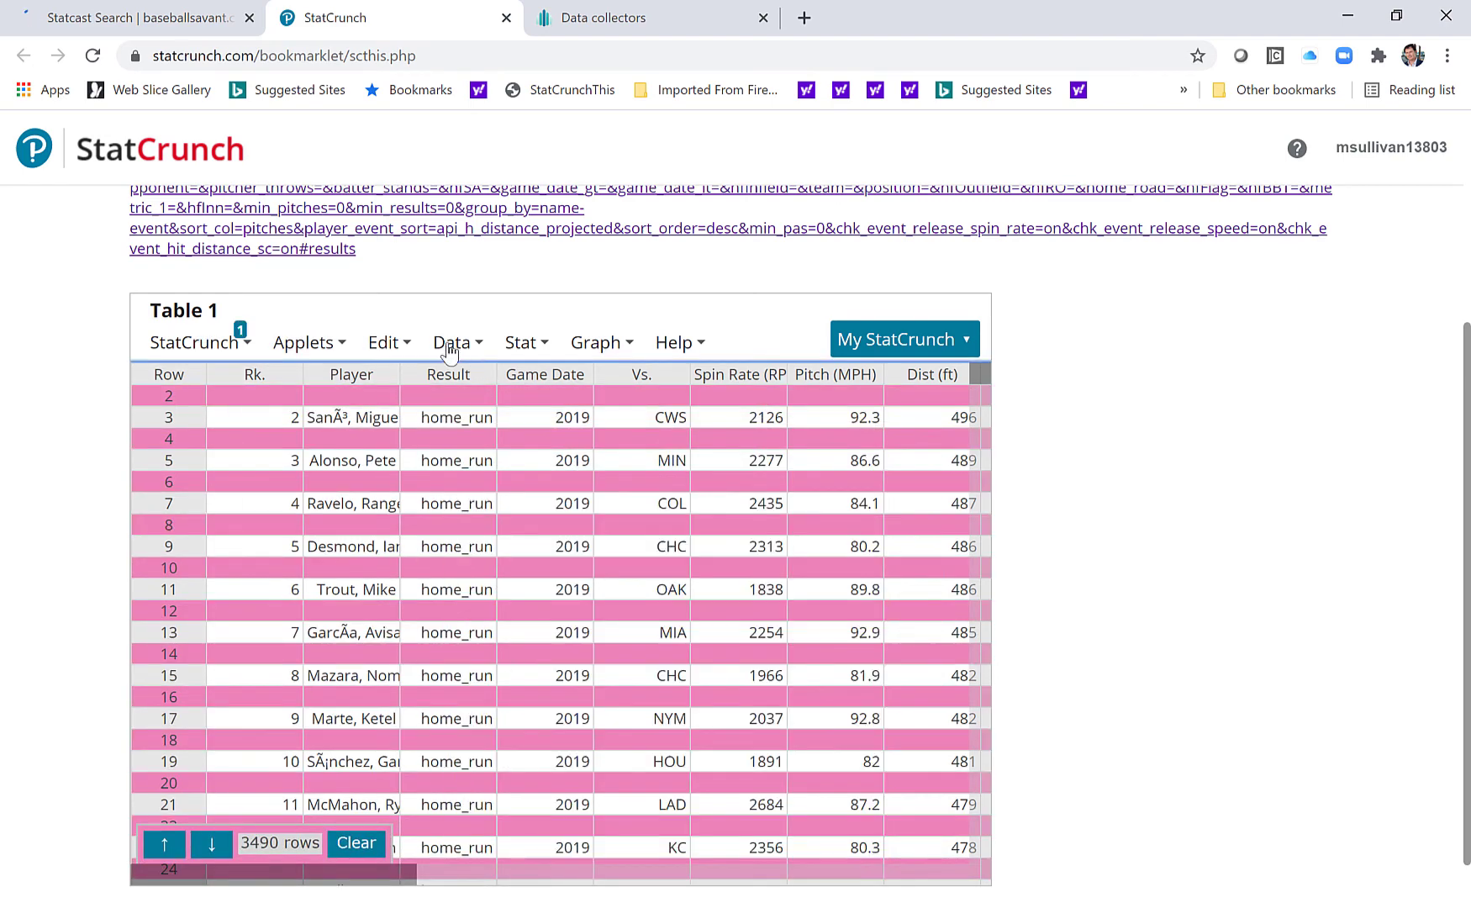
{"action": "left_click", "coordinate": [451, 342]}
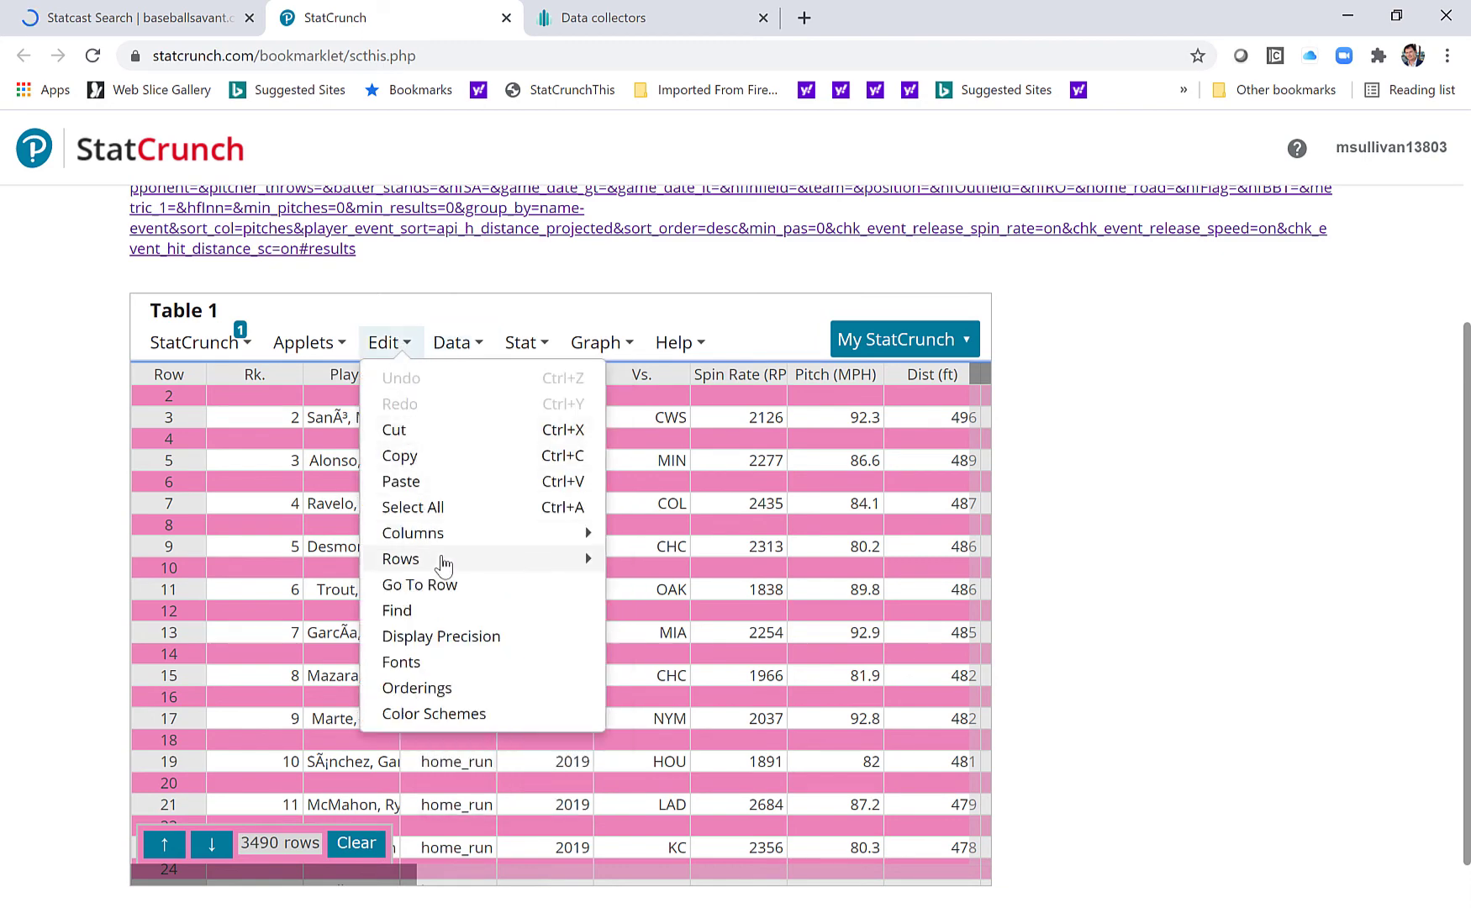
{"action": "mouse_move", "coordinate": [401, 558]}
{"action": "left_click", "coordinate": [651, 591]}
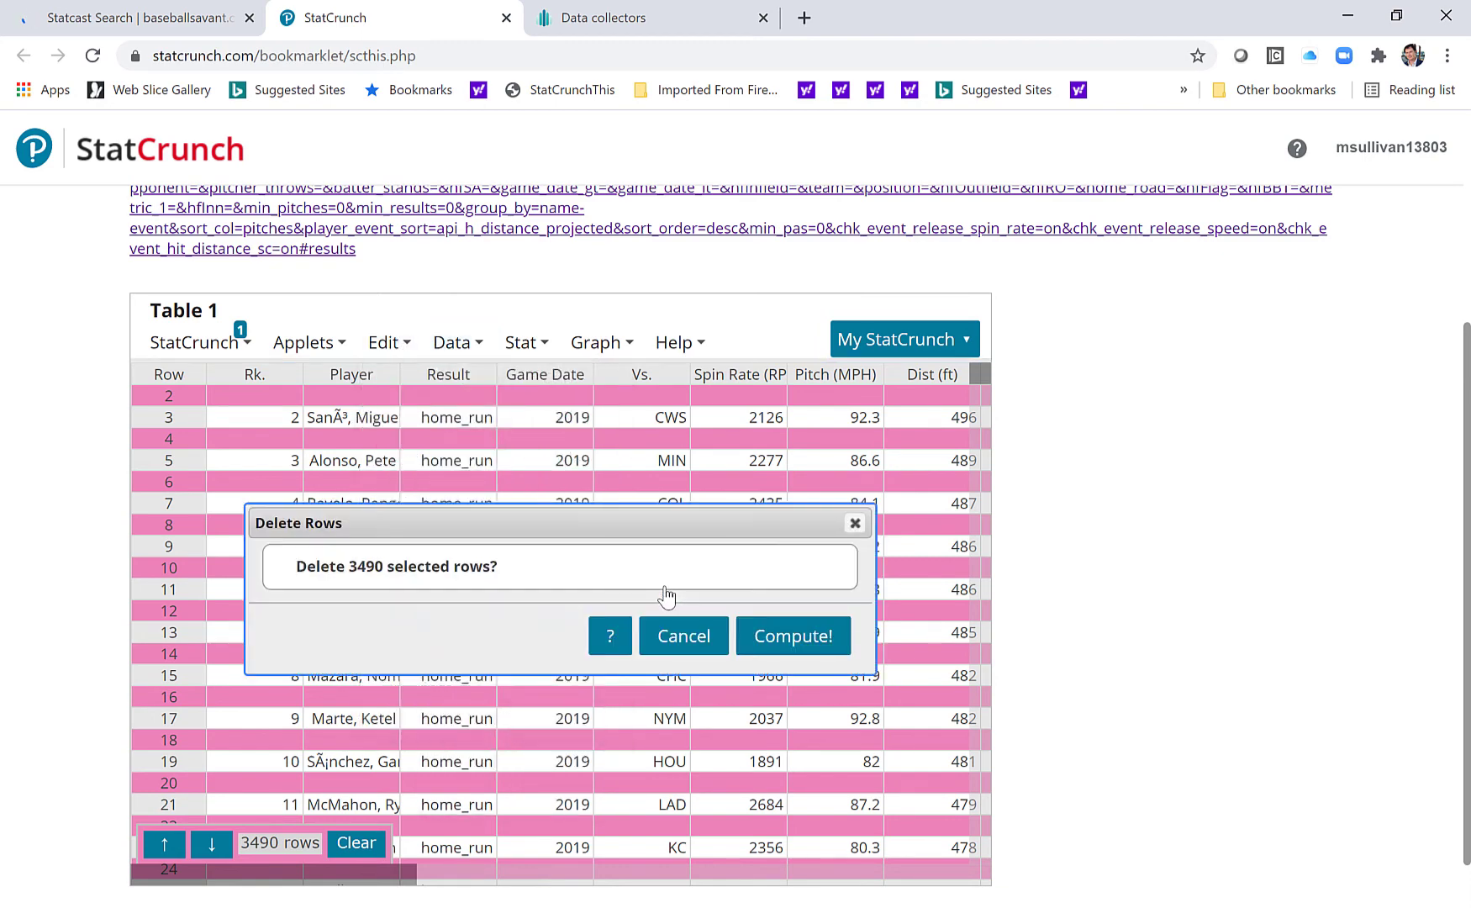
{"action": "left_click", "coordinate": [769, 639]}
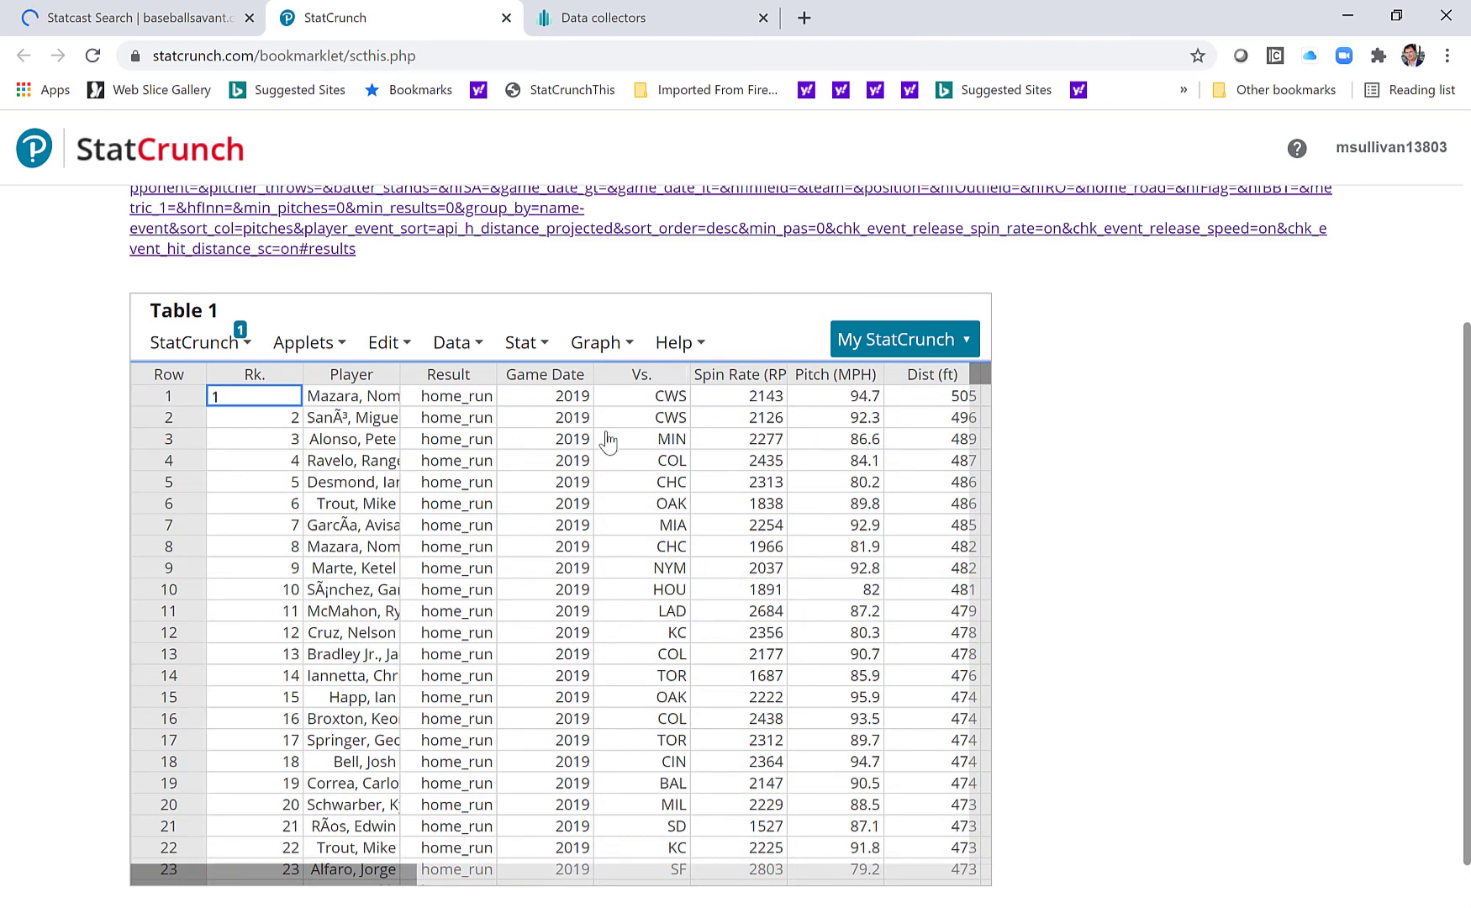
Delete the Result, Game Date and var9 columns from the table
{"action": "left_click", "coordinate": [452, 342]}
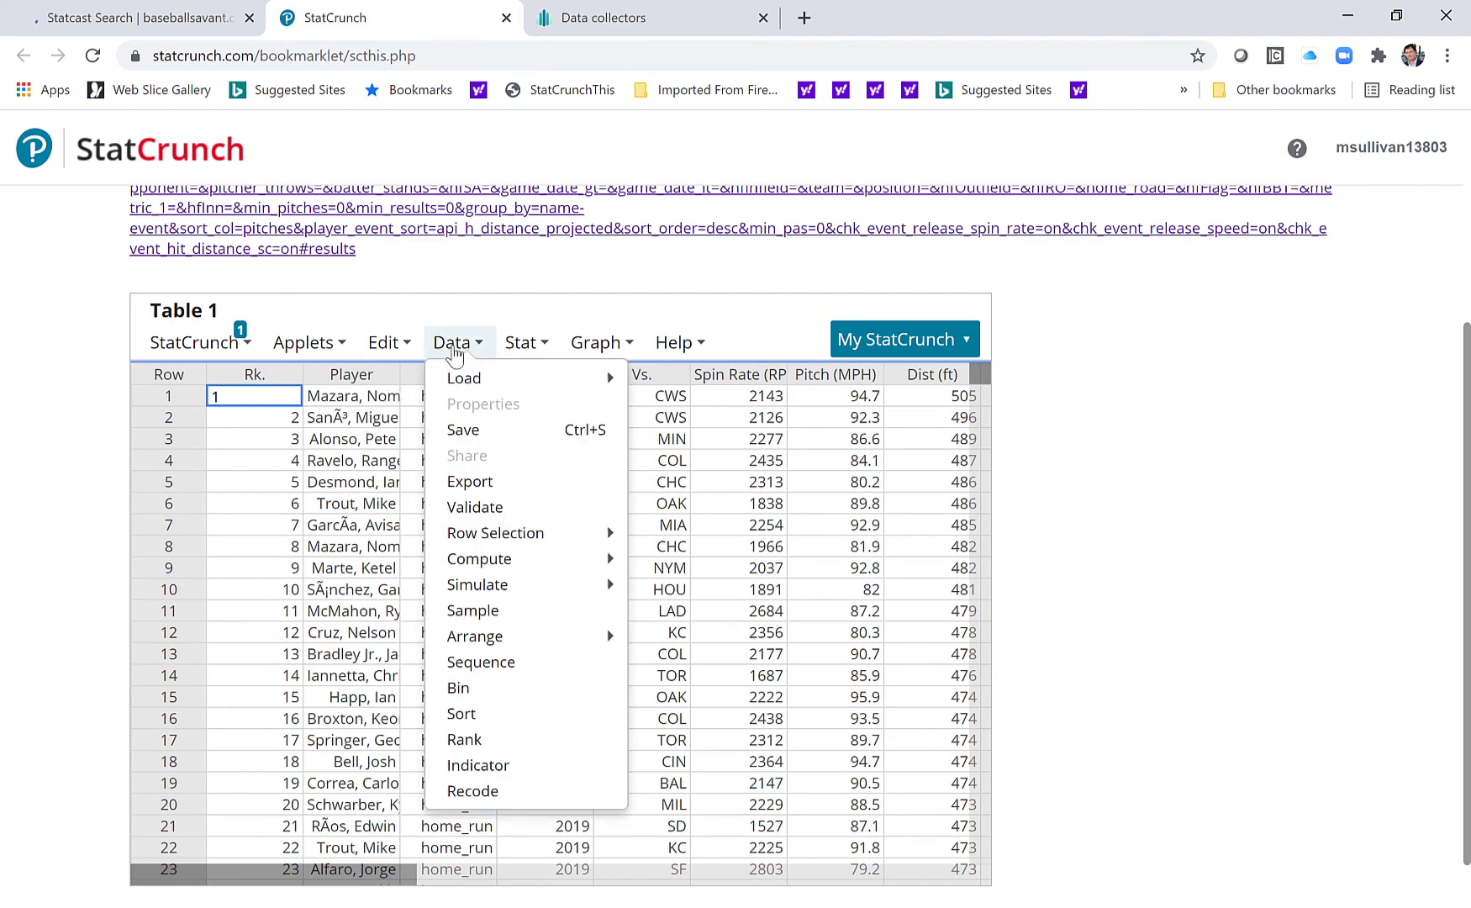
{"action": "left_click", "coordinate": [384, 342]}
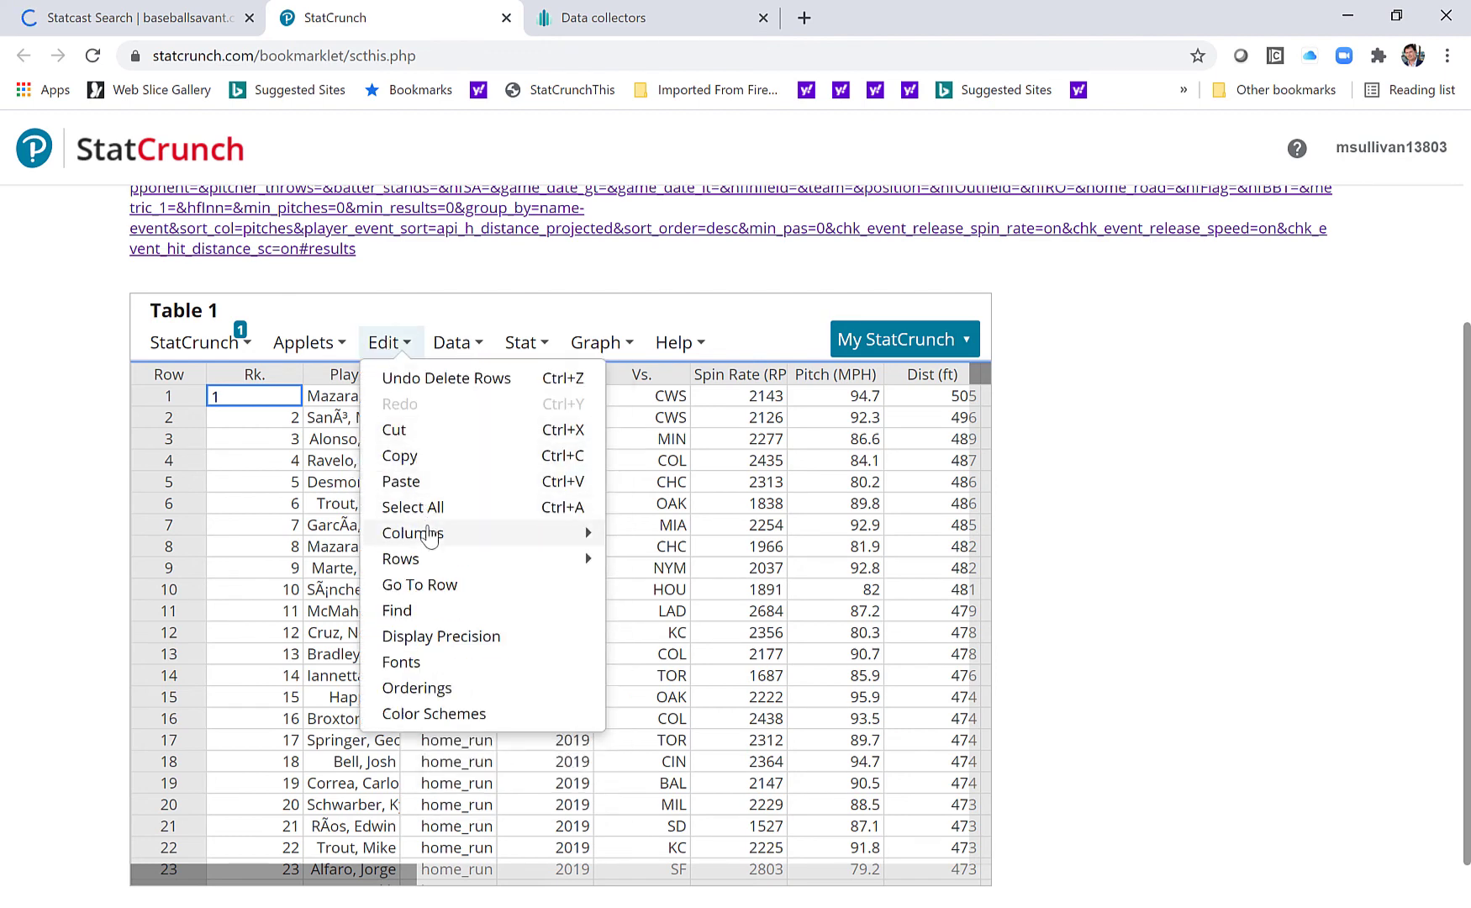
{"action": "mouse_move", "coordinate": [413, 533]}
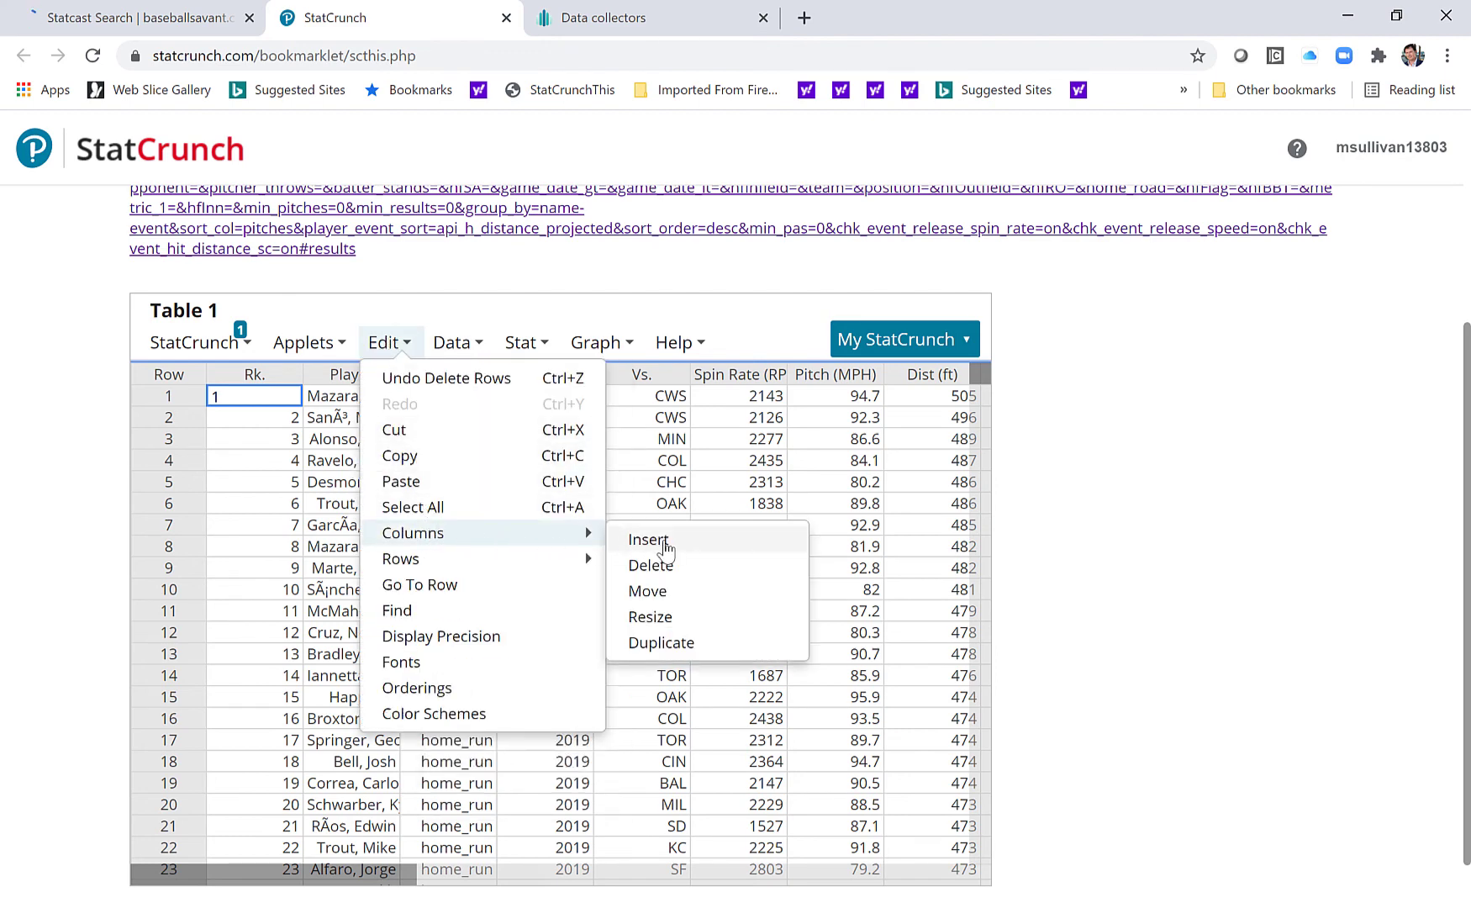
{"action": "left_click", "coordinate": [655, 566]}
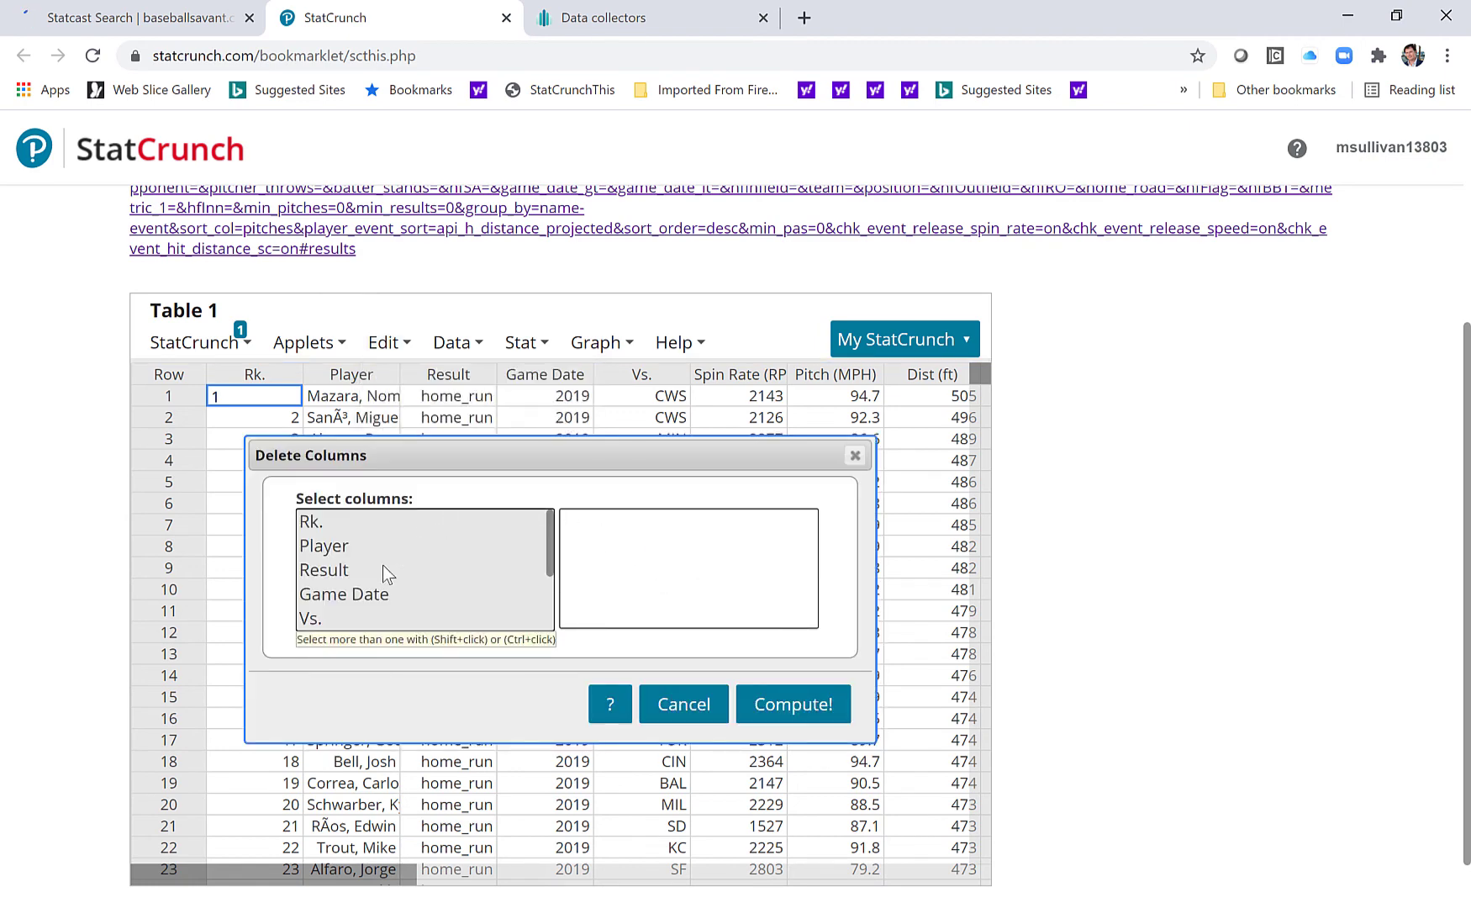
{"action": "left_click", "coordinate": [341, 574]}
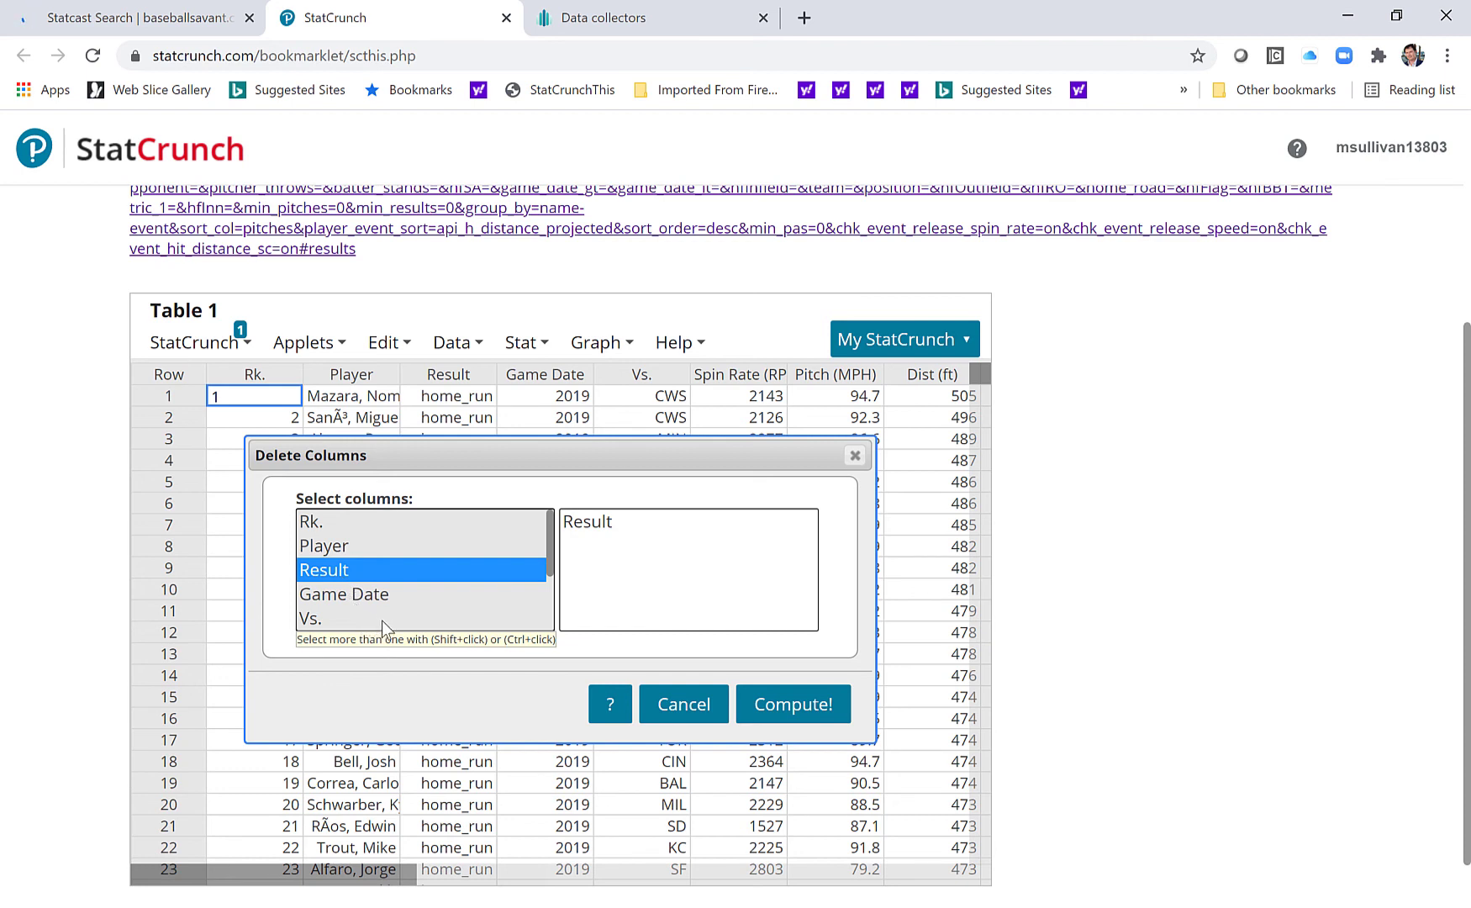
{"action": "left_click", "coordinate": [365, 594], "text": "ctrl"}
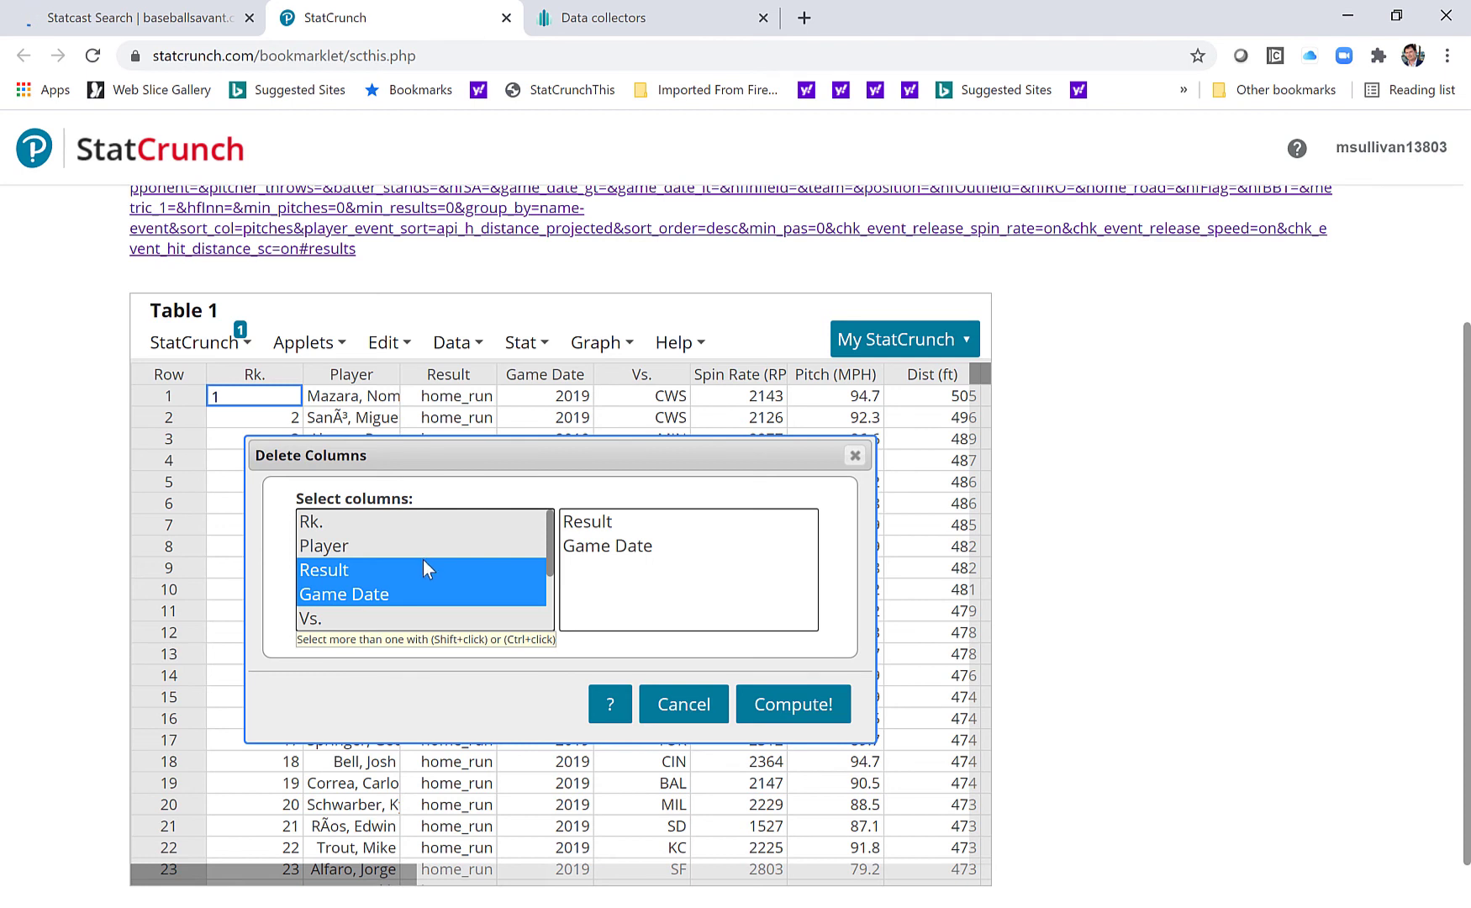
{"action": "scroll", "coordinate": [423, 568], "scroll_direction": "down", "scroll_amount": 3}
{"action": "left_click", "coordinate": [336, 617], "text": "ctrl"}
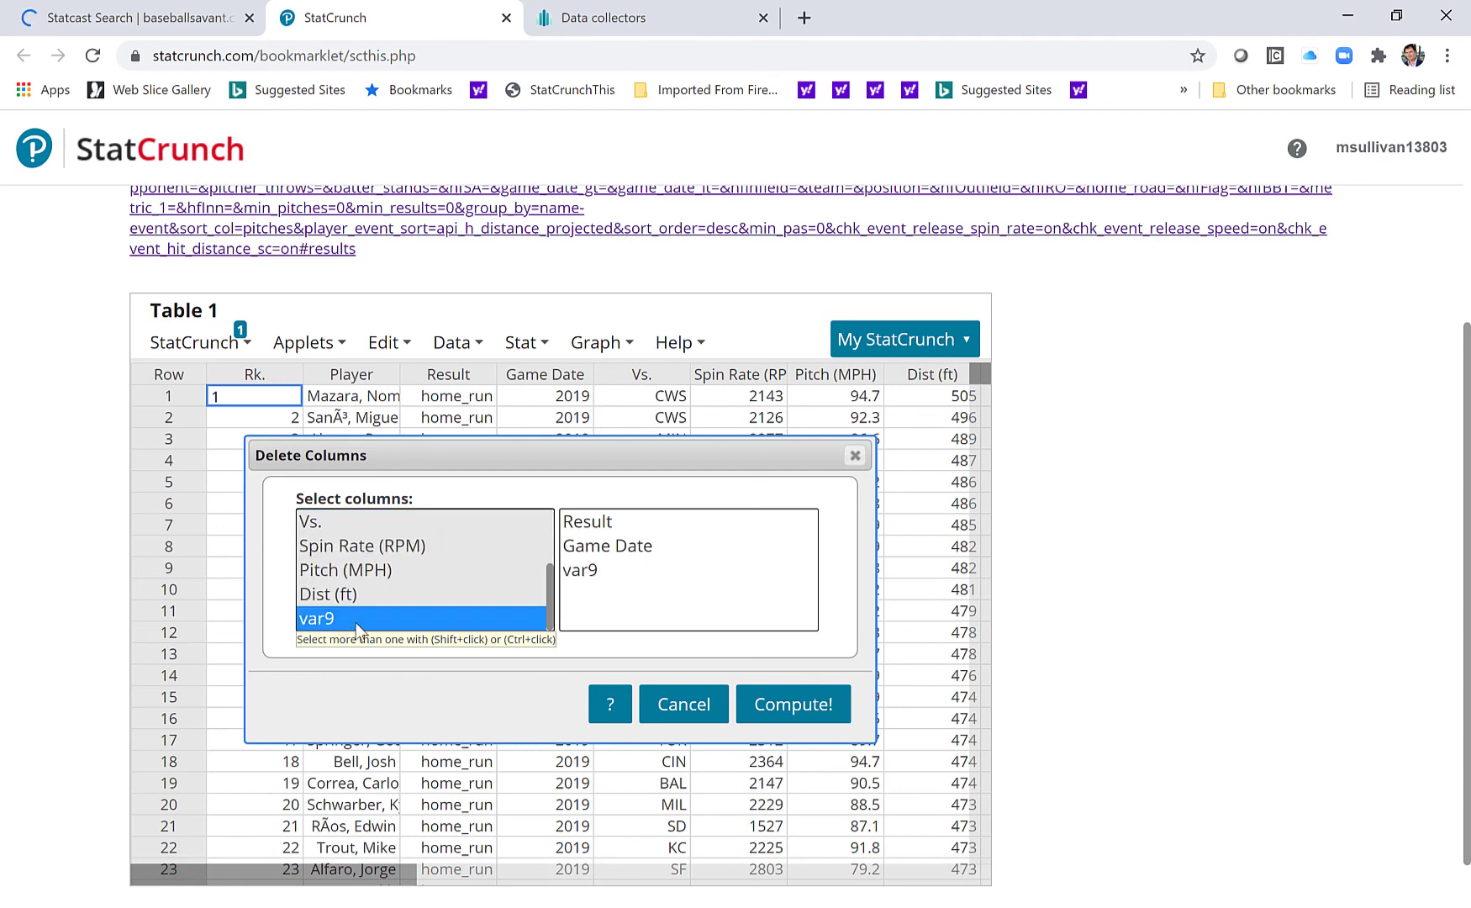
{"action": "left_click", "coordinate": [795, 704]}
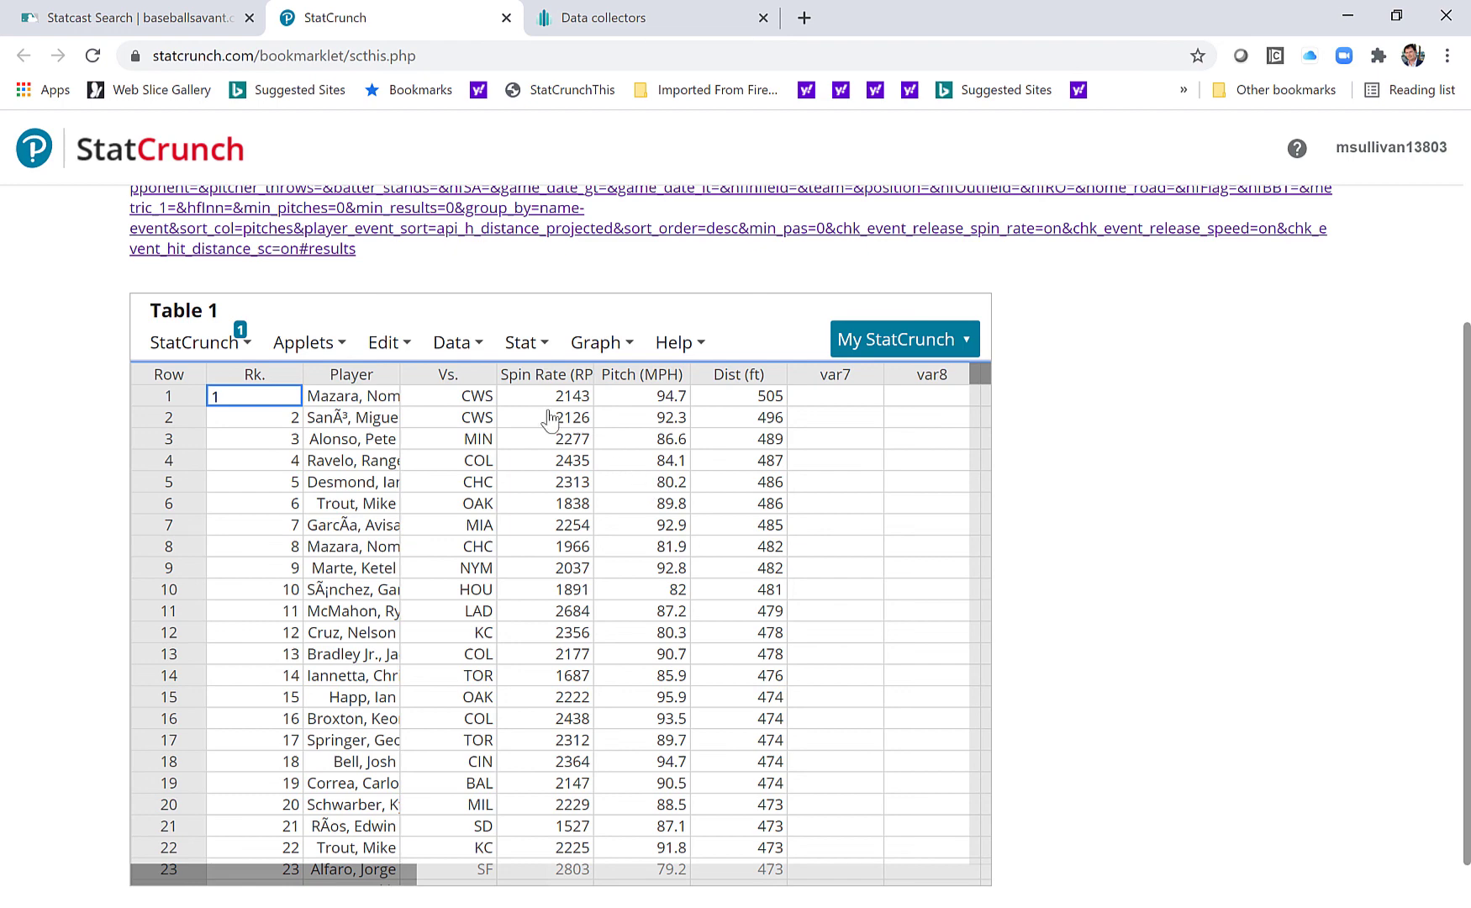
Save the table to My Data as HomeRuns_2019 and dismiss the confirmation
{"action": "left_click", "coordinate": [462, 349]}
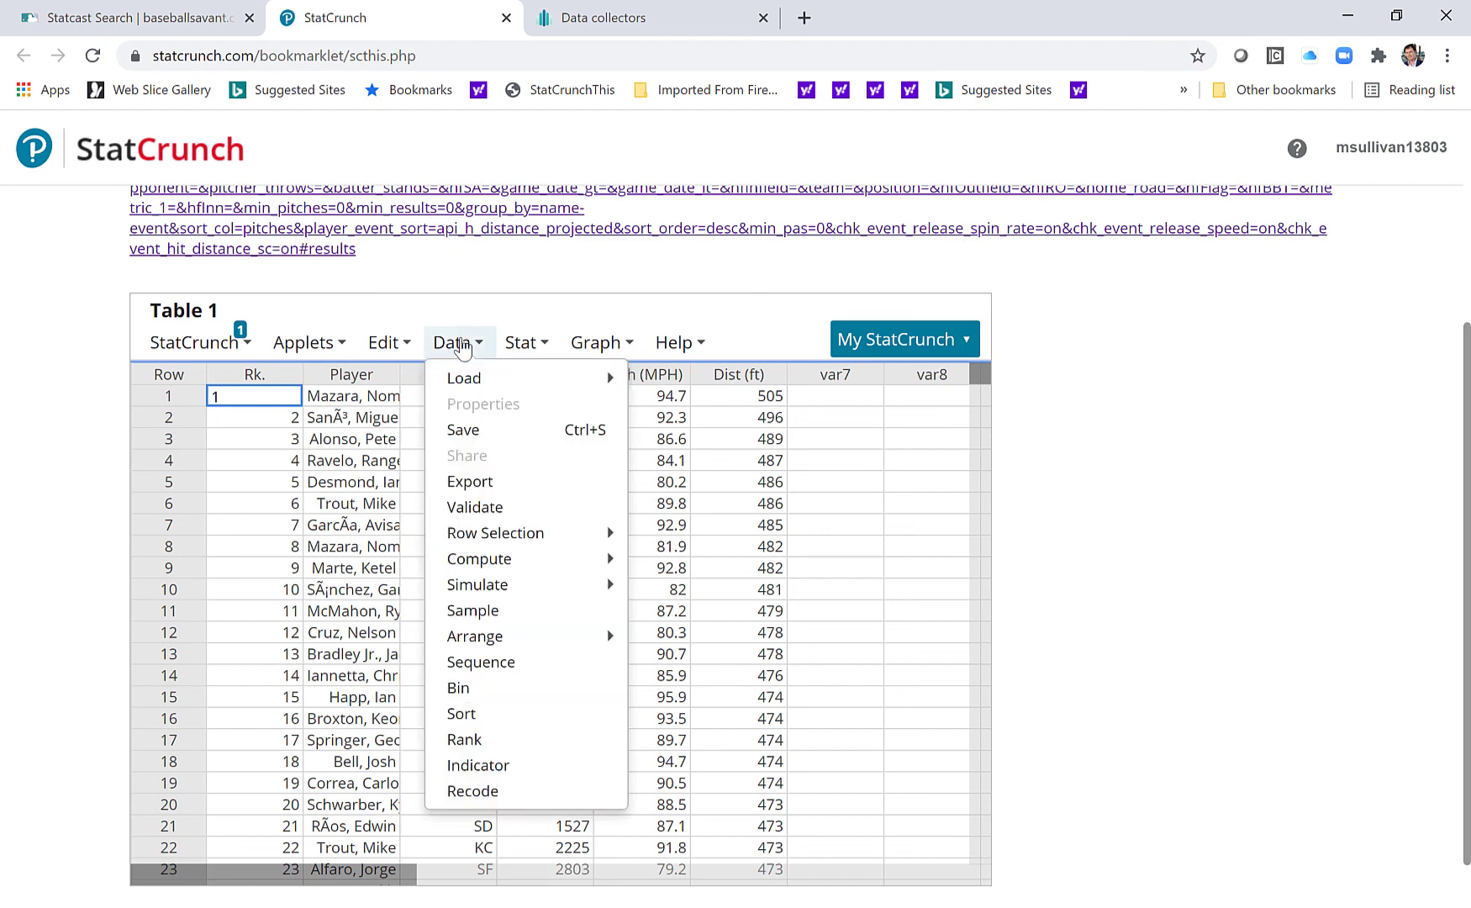
{"action": "left_click", "coordinate": [479, 434]}
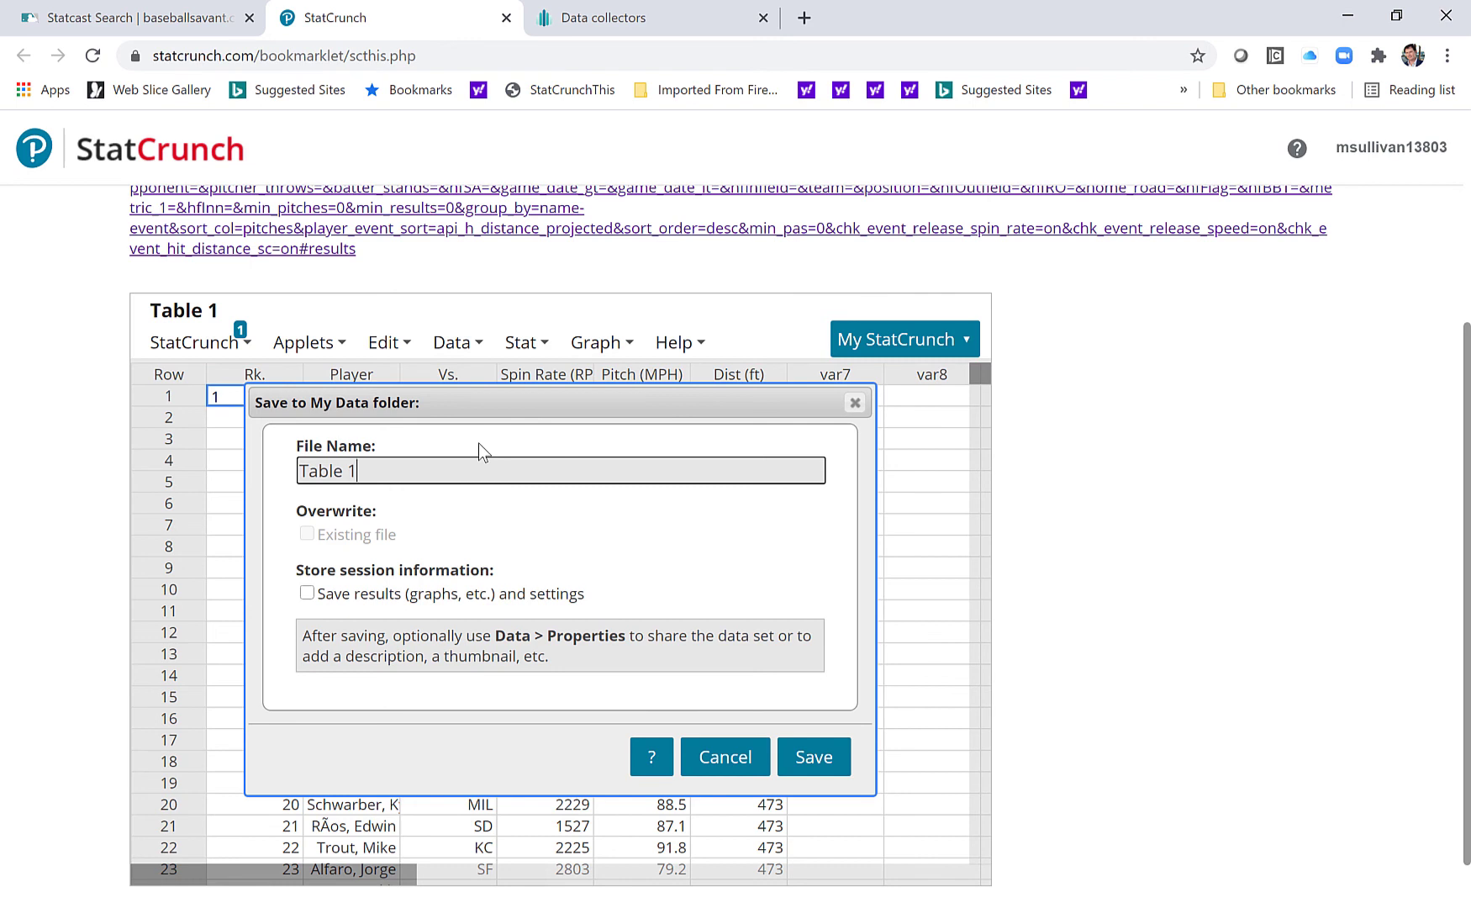
{"action": "key", "text": "BackSpace"}
{"action": "key", "text": "BackSpace"}
{"action": "key", "text": "BackSpace"}
{"action": "type", "text": "Home"}
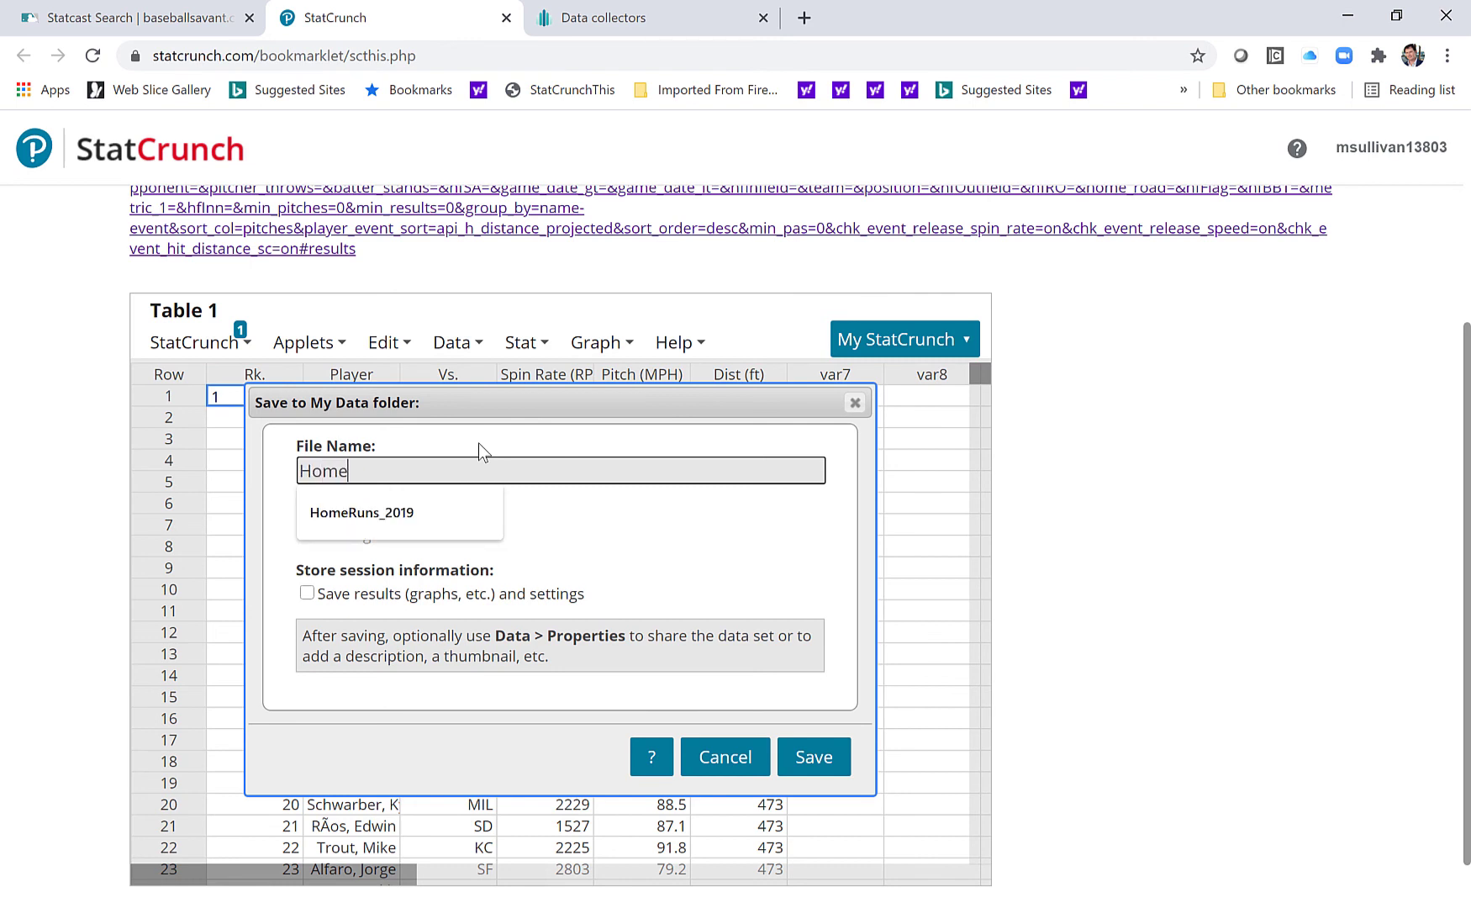
{"action": "type", "text": "Runs_201"}
{"action": "type", "text": "9"}
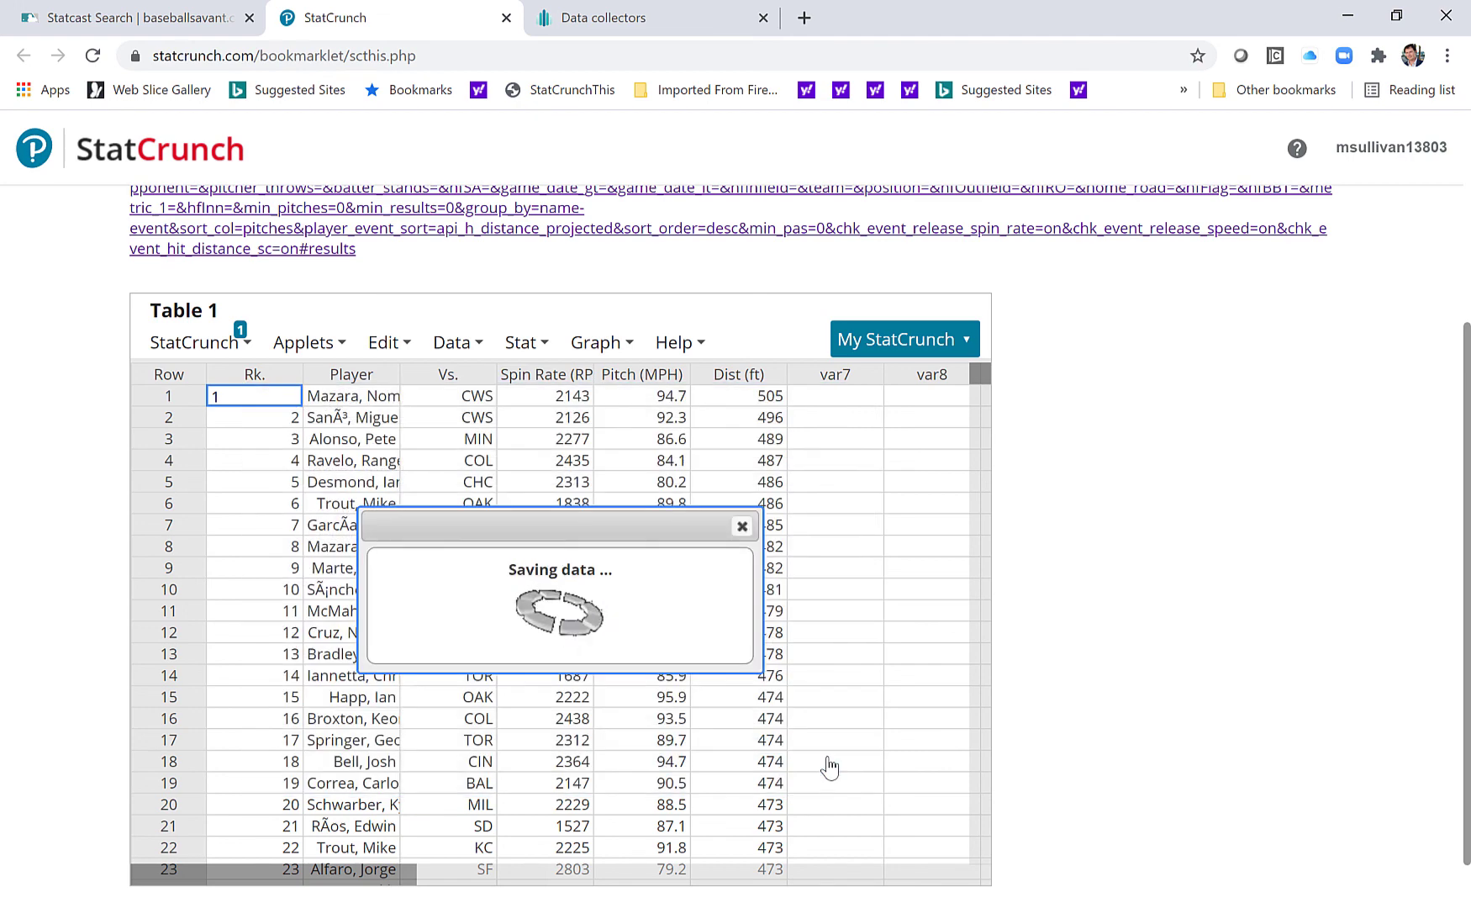
{"action": "left_click", "coordinate": [741, 533]}
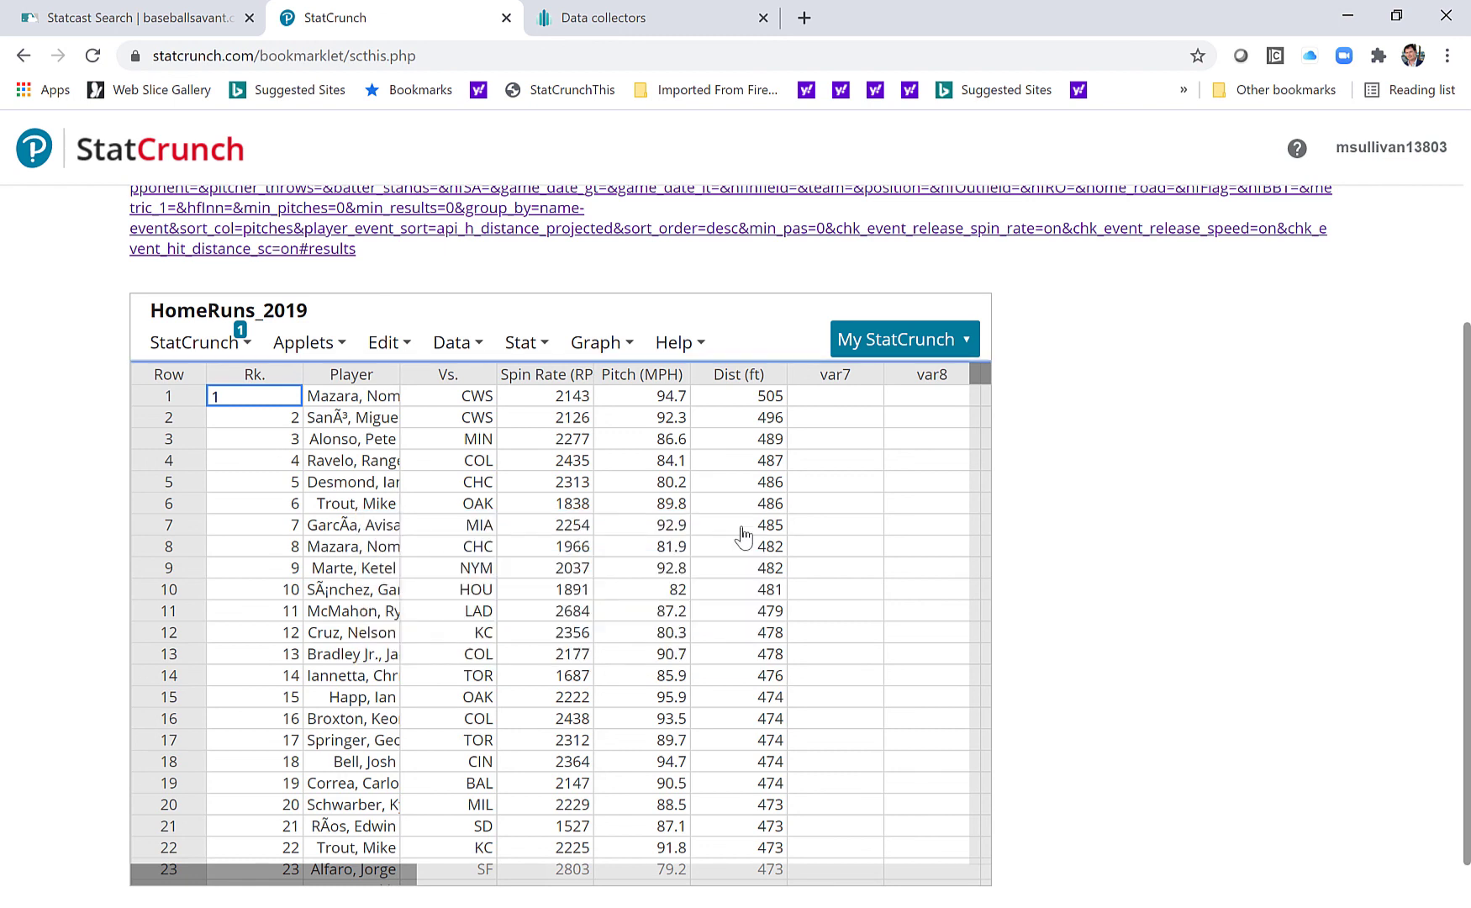